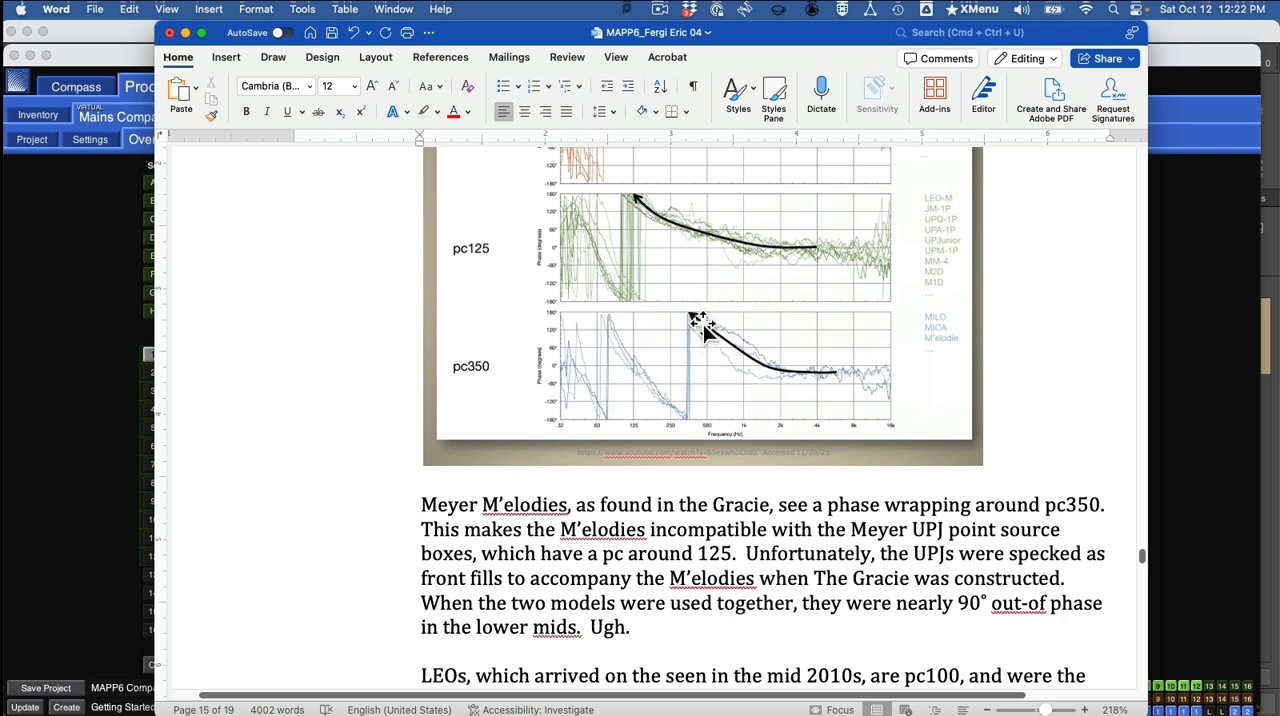
Examine the Phase Curve Families chart and read the notes below it on combining M'elodie, UPJ, LEO and LYON loudspeakers.
{"action": "scroll", "coordinate": [705, 335], "scroll_direction": "up", "scroll_amount": 3}
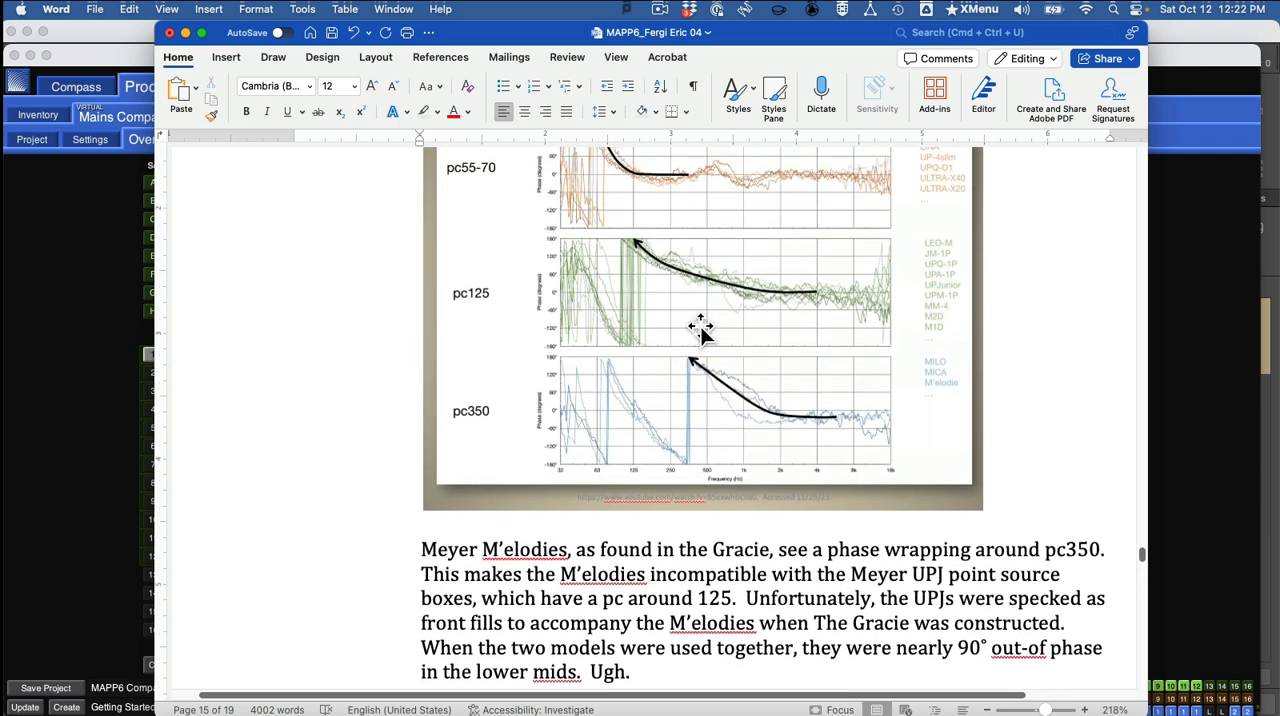
{"action": "scroll", "coordinate": [700, 330], "scroll_direction": "up", "scroll_amount": 4}
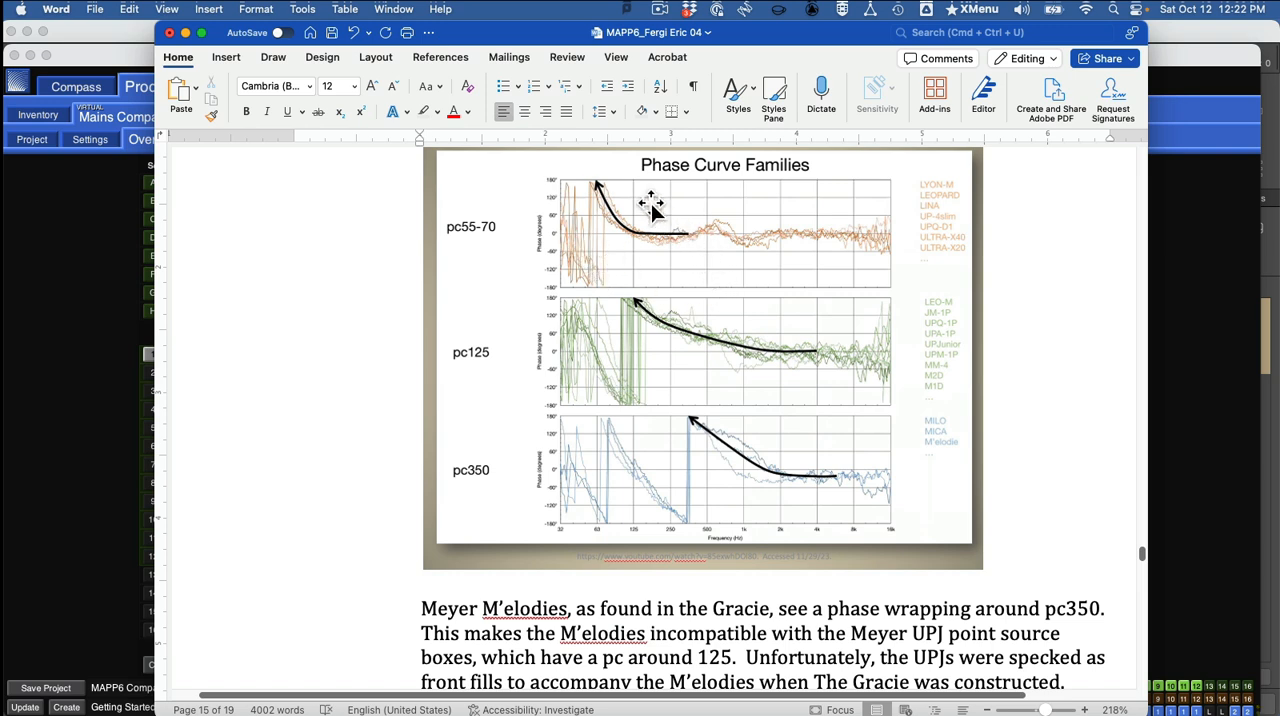
{"action": "scroll", "coordinate": [693, 250], "scroll_direction": "down", "scroll_amount": 1}
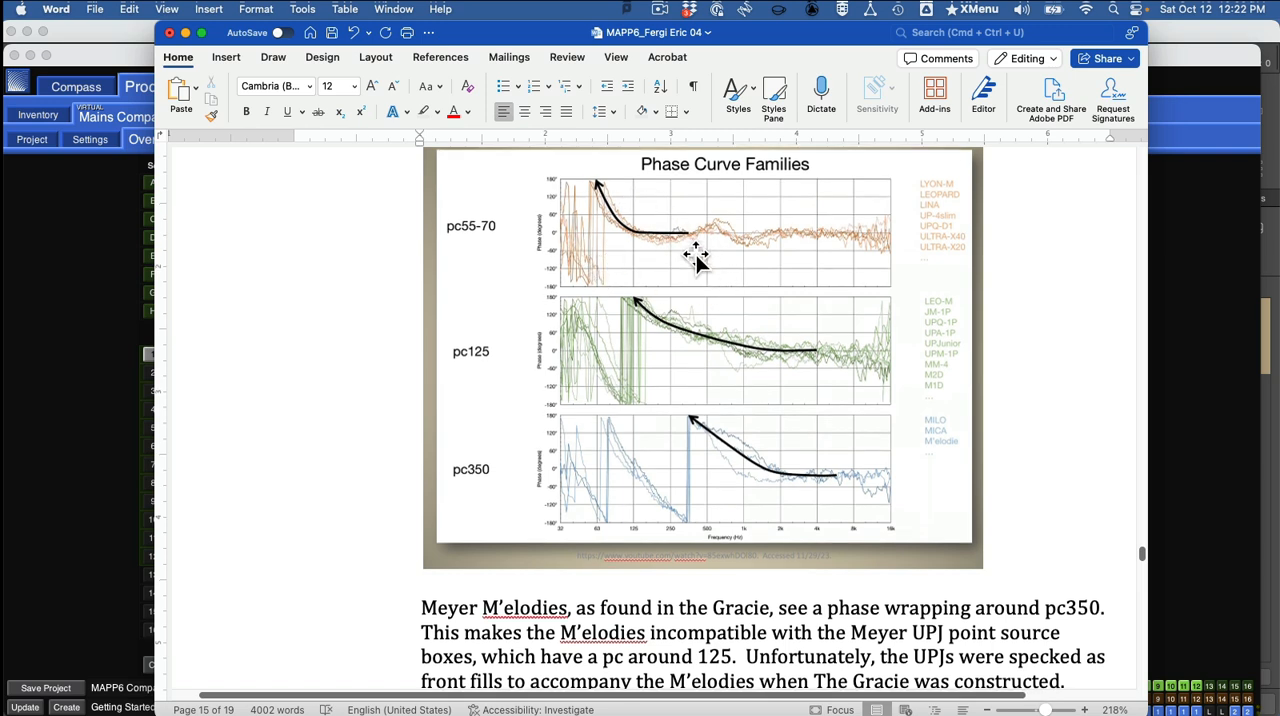
{"action": "scroll", "coordinate": [720, 248], "scroll_direction": "down", "scroll_amount": 1}
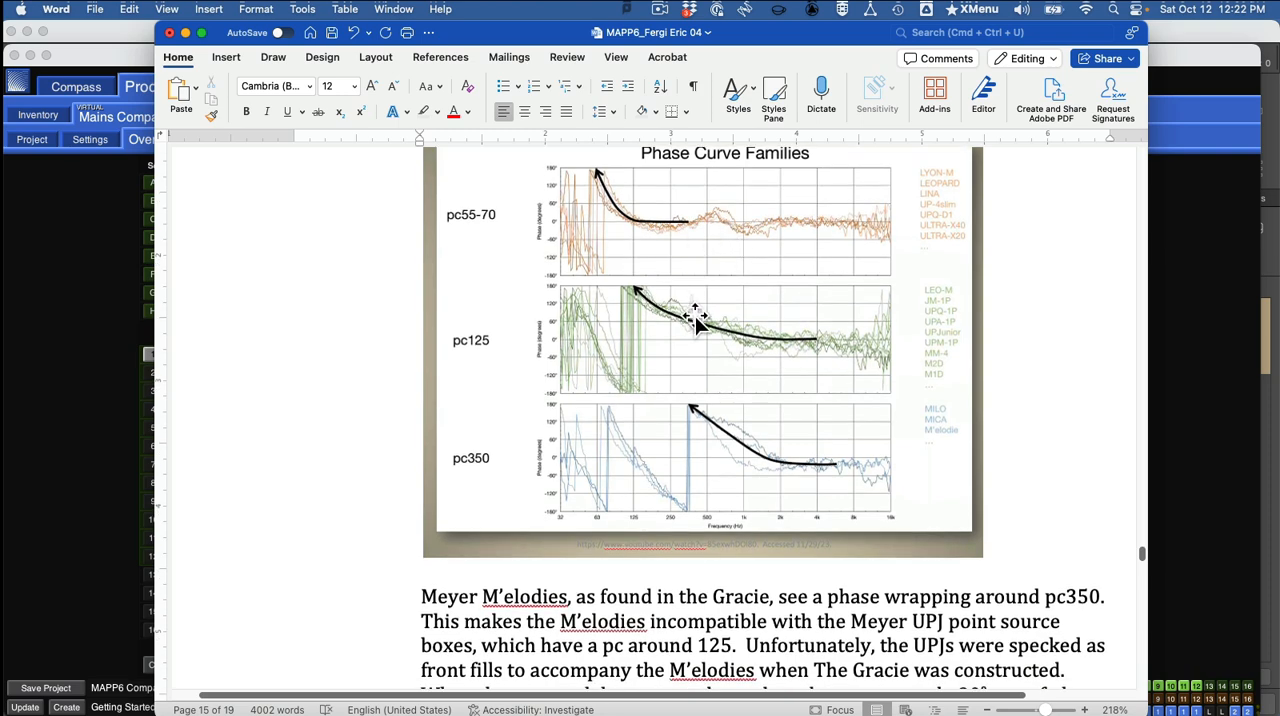
{"action": "scroll", "coordinate": [620, 280], "scroll_direction": "up", "scroll_amount": 1}
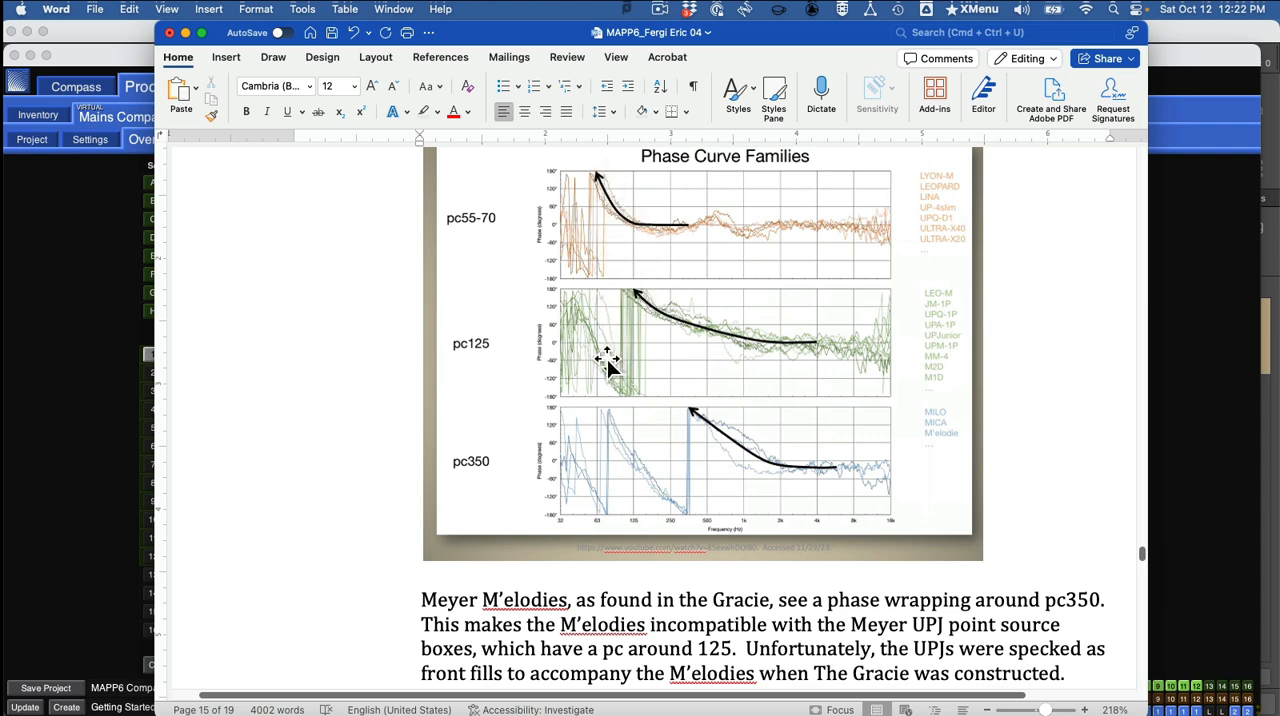
{"action": "scroll", "coordinate": [620, 310], "scroll_direction": "down", "scroll_amount": 5}
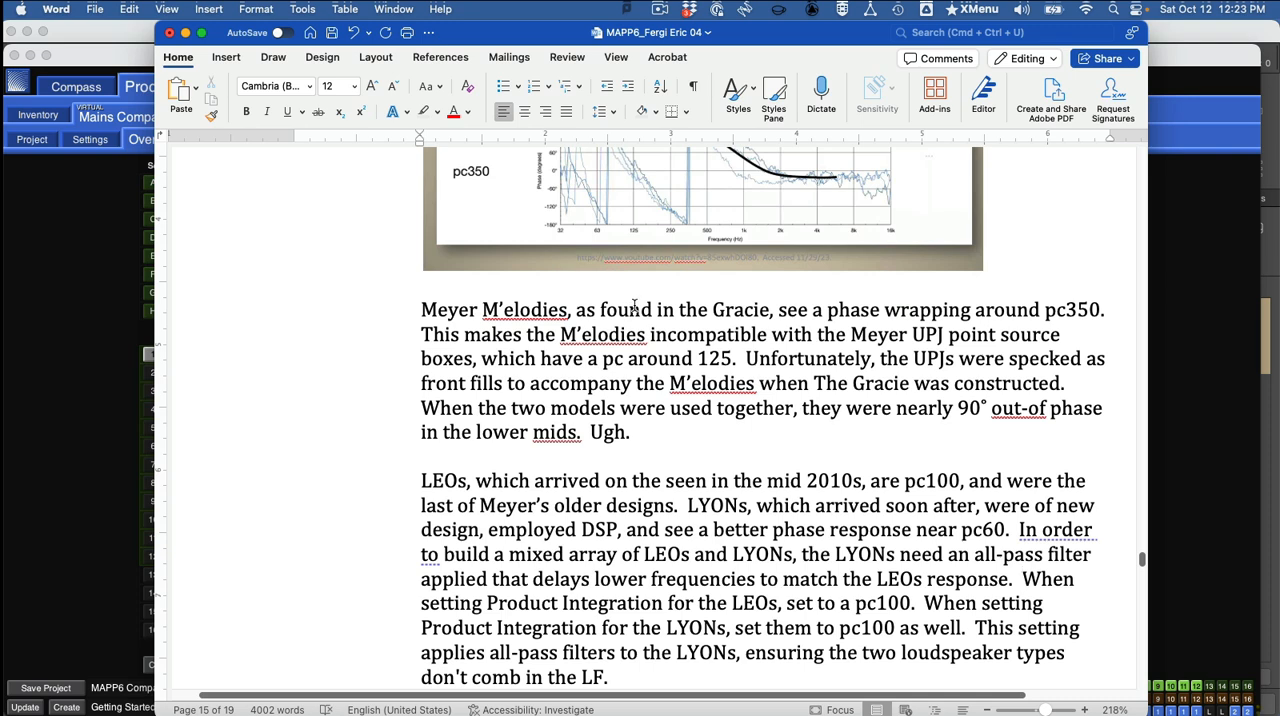
{"action": "scroll", "coordinate": [637, 298], "scroll_direction": "down", "scroll_amount": 12}
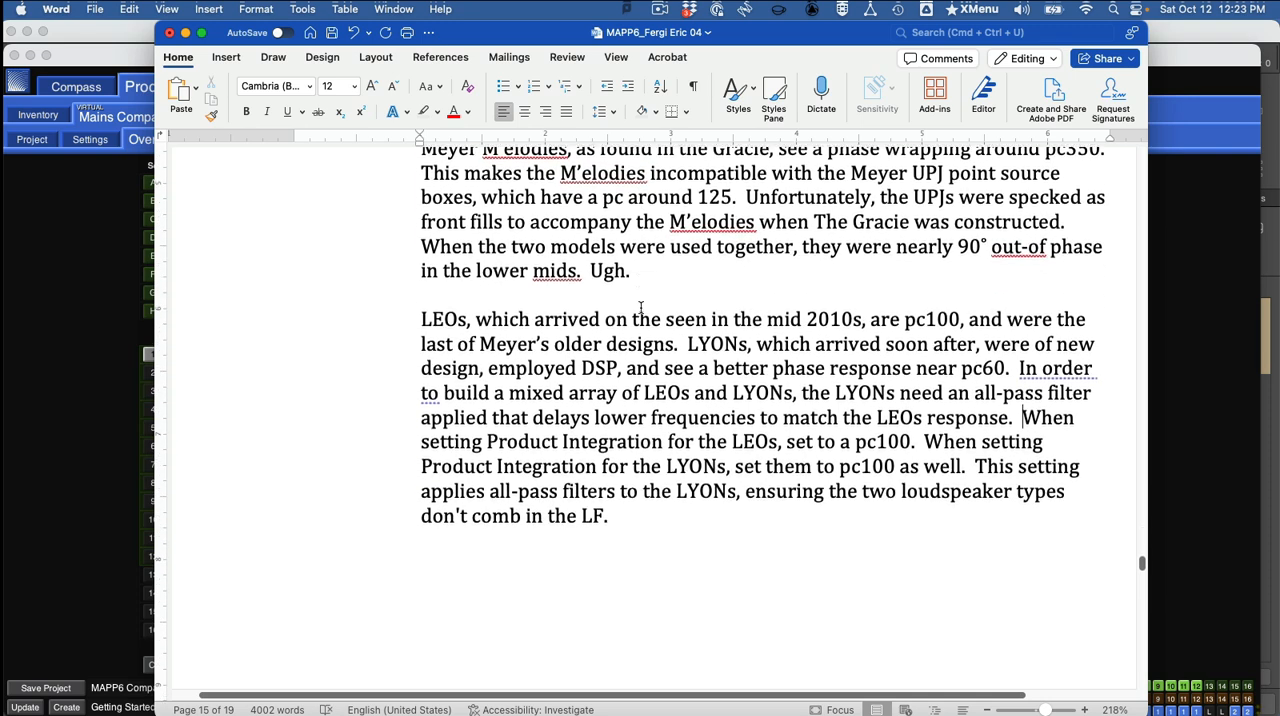
{"action": "scroll", "coordinate": [641, 307], "scroll_direction": "down", "scroll_amount": 4}
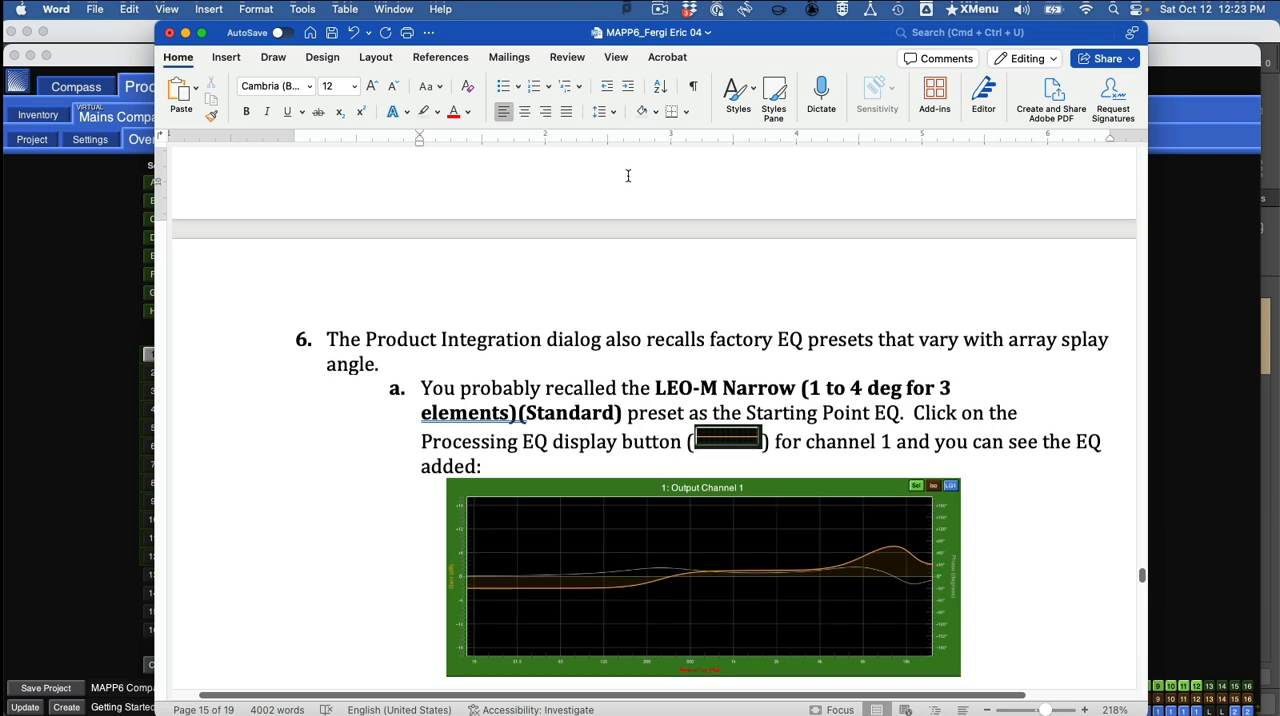
{"action": "scroll", "coordinate": [630, 178], "scroll_direction": "down", "scroll_amount": 3}
Check the output channels' Product Integration in Compass, then return to Word and highlight the LEO-M Narrow preset name in instruction 6a.
{"action": "key", "text": "super+Tab"}
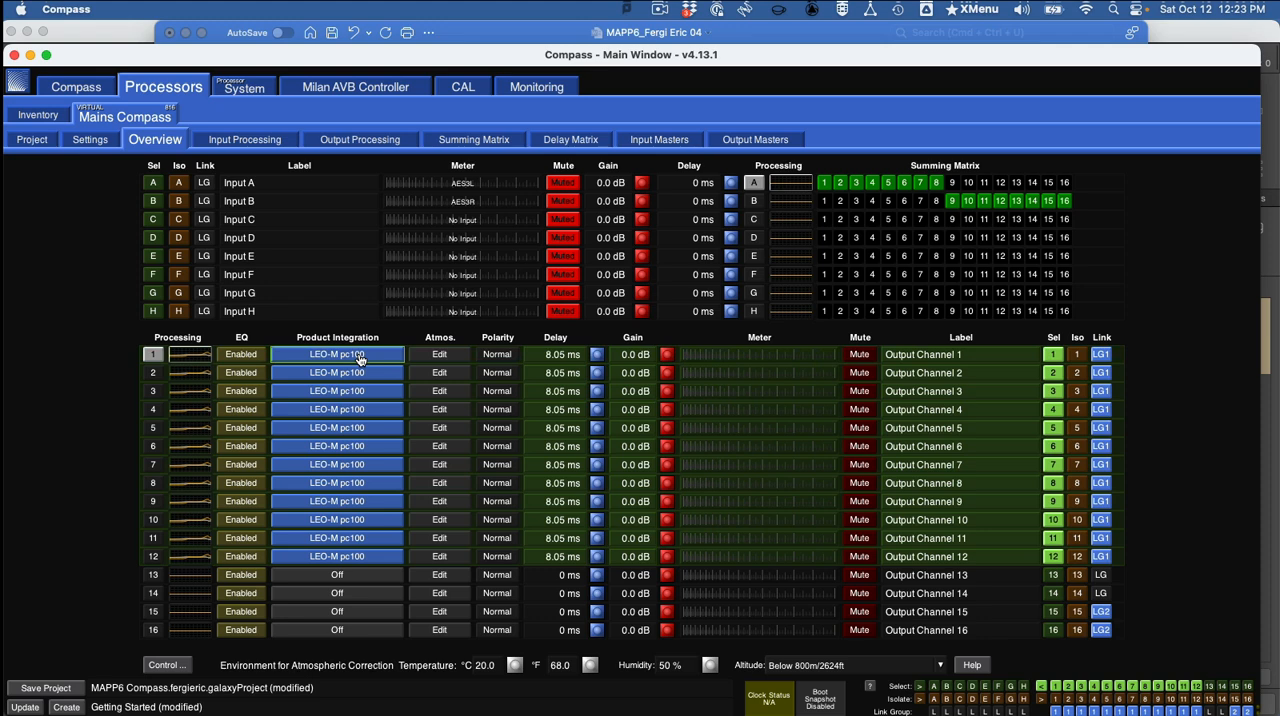
{"action": "key", "text": "super+Tab"}
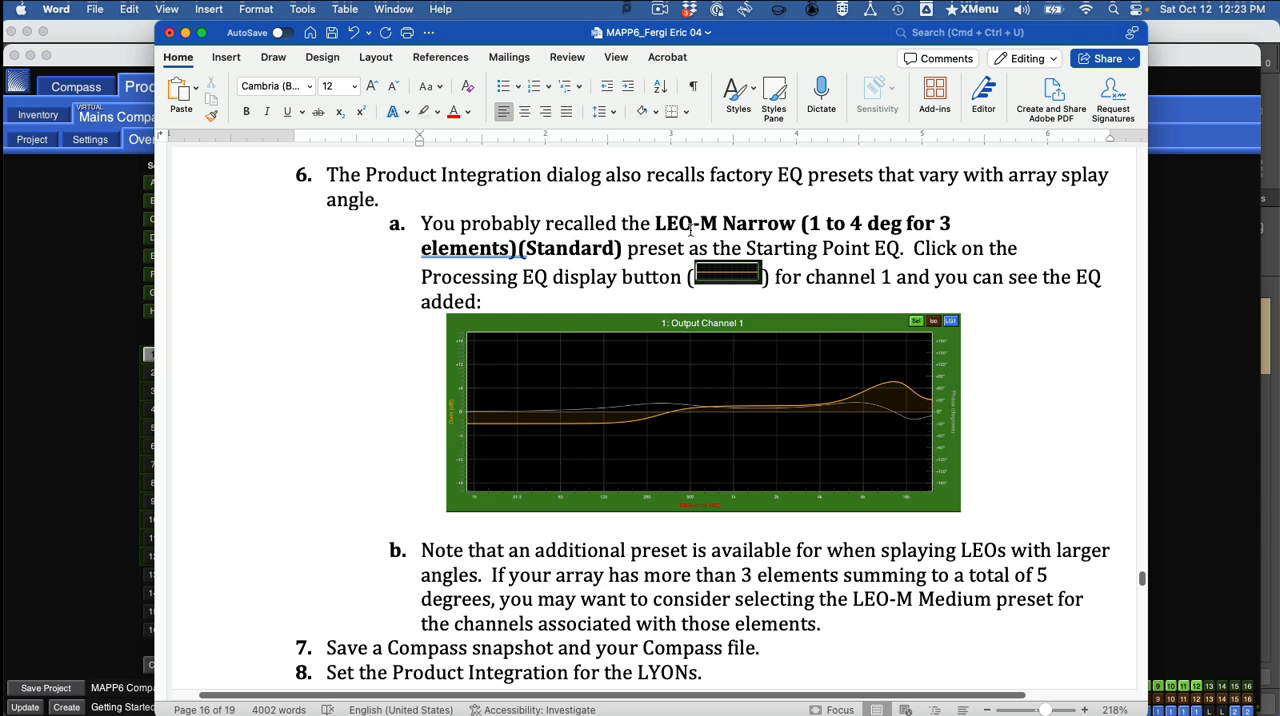
{"action": "left_click_drag", "start_coordinate": [651, 218], "coordinate": [622, 251]}
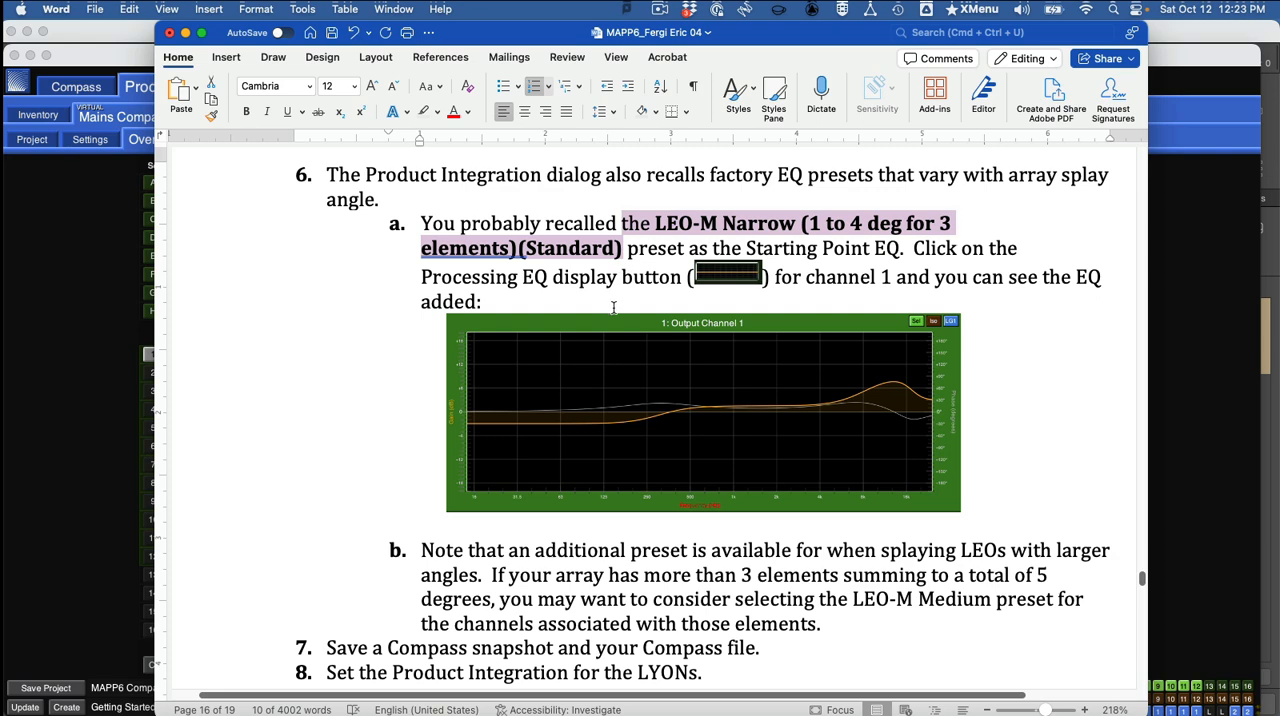
Switch to Compass, view the output processing EQ curves of channels 6, 5, 4 and 3, and return to the processor overview.
{"action": "key", "text": "super+Tab"}
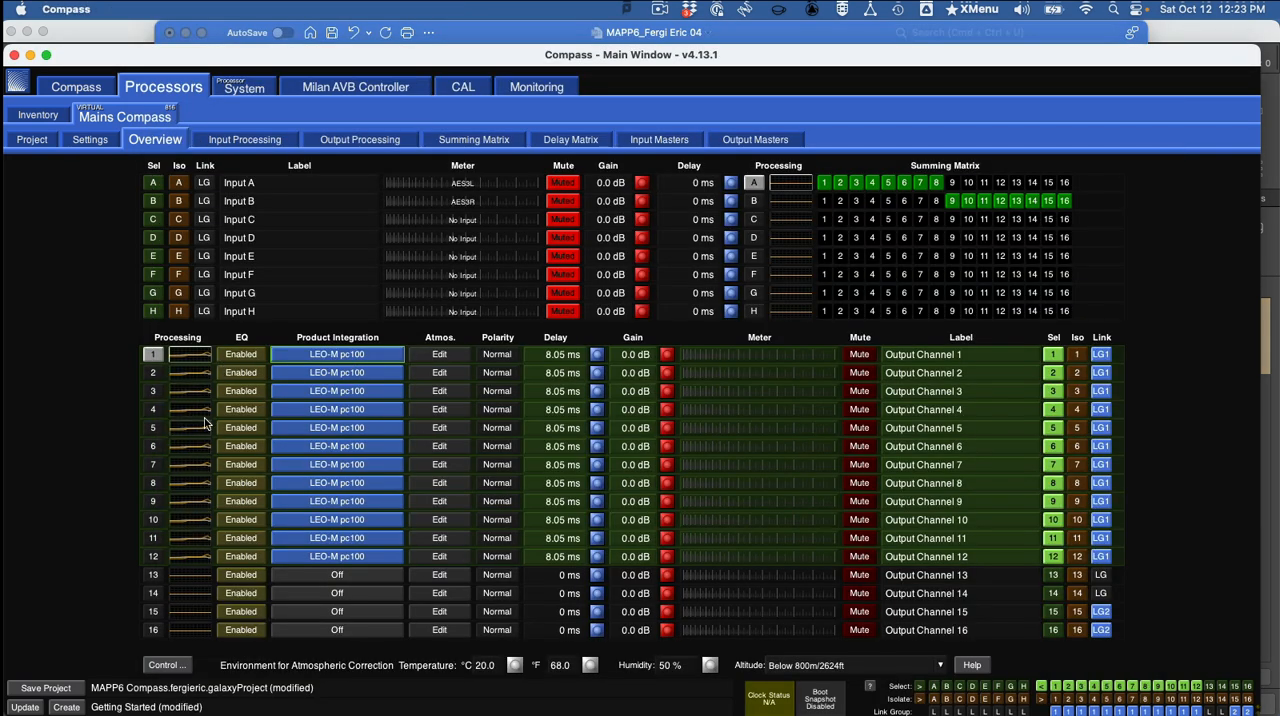
{"action": "left_click", "coordinate": [194, 450]}
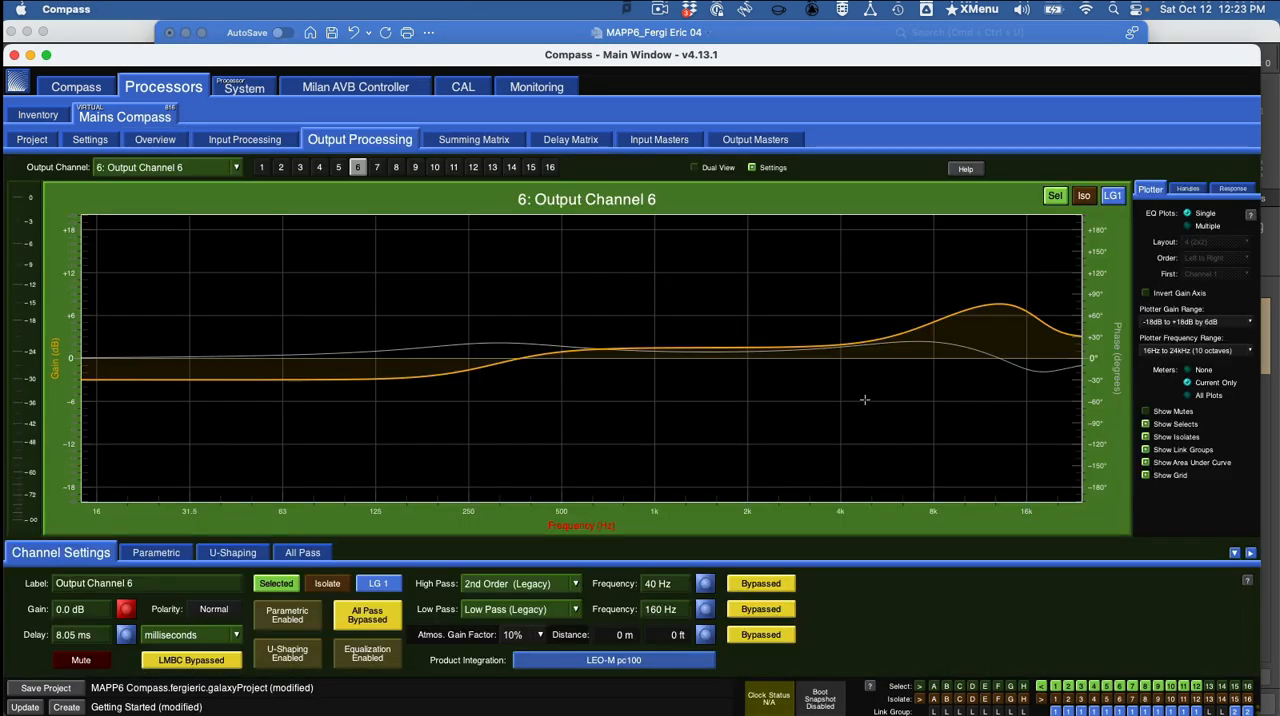
{"action": "left_click", "coordinate": [338, 167]}
{"action": "left_click", "coordinate": [319, 167]}
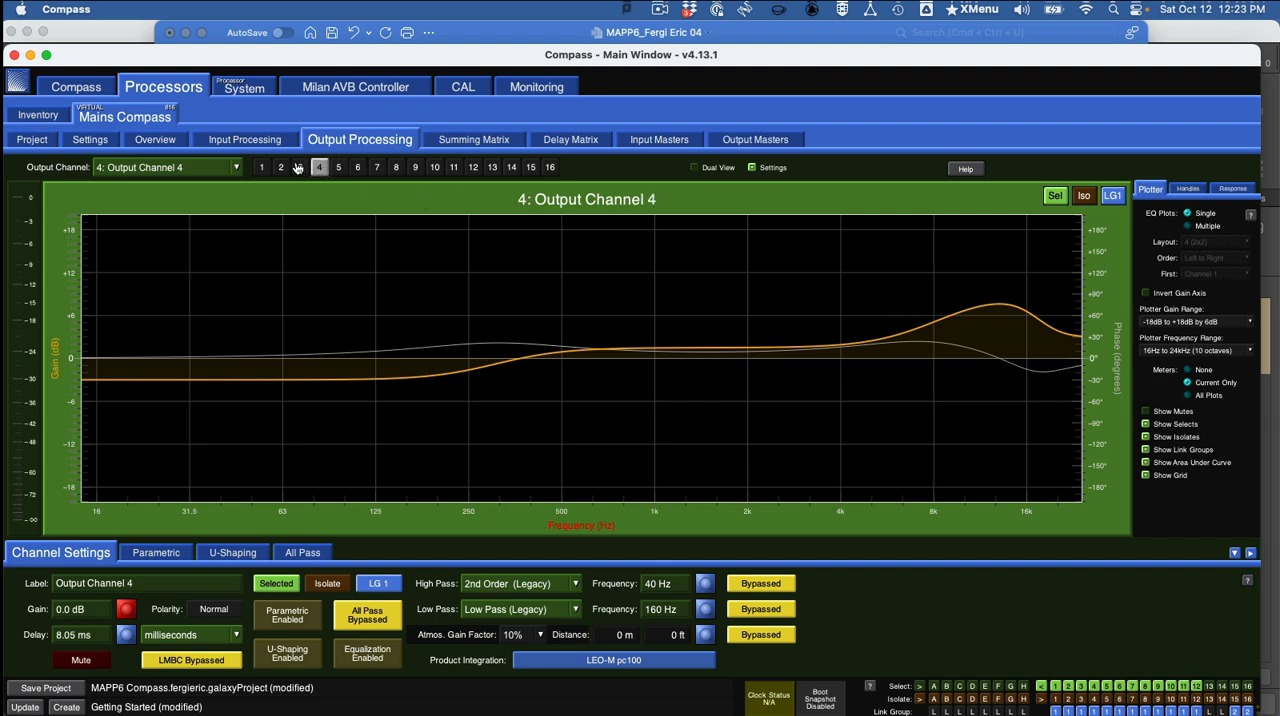
{"action": "left_click", "coordinate": [300, 167]}
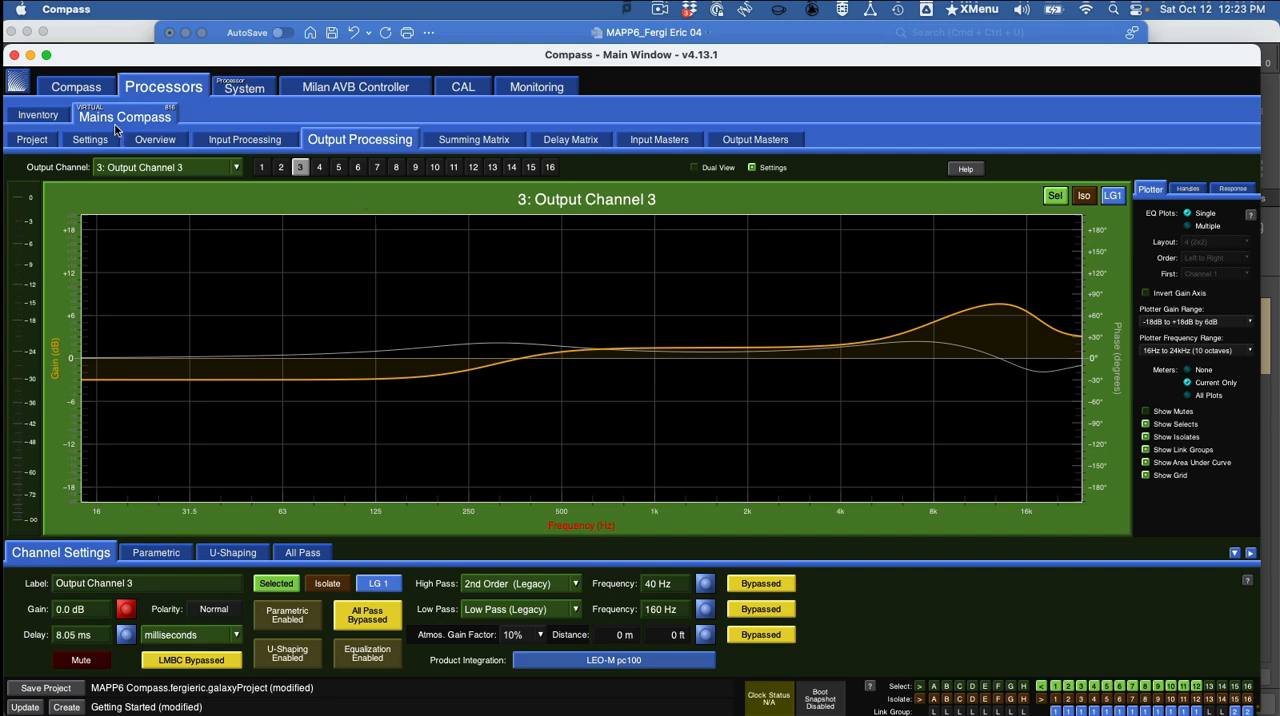
{"action": "left_click", "coordinate": [155, 141]}
Switch to Word and read instructions 6b through 8a on the LEO-M Medium preset, saving, and the LYON Product Integration.
{"action": "key", "text": "super+Tab"}
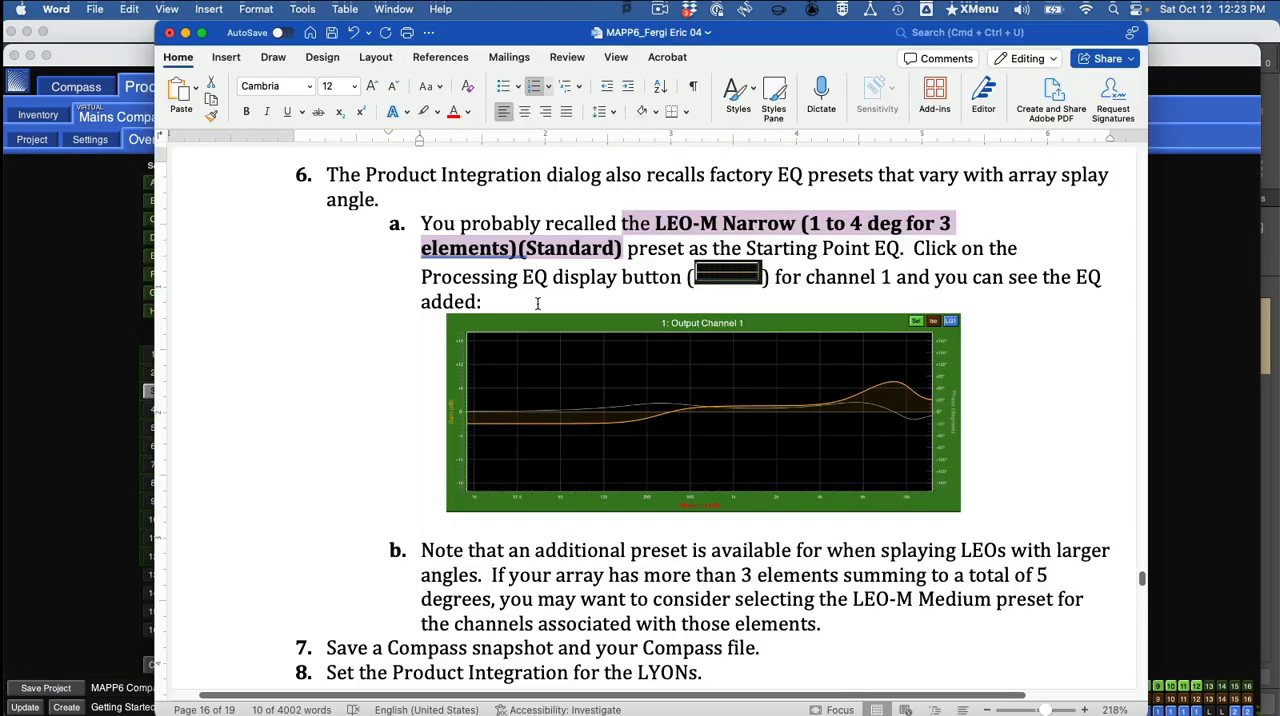
{"action": "scroll", "coordinate": [690, 358], "scroll_direction": "down", "scroll_amount": 1}
{"action": "scroll", "coordinate": [697, 360], "scroll_direction": "down", "scroll_amount": 3}
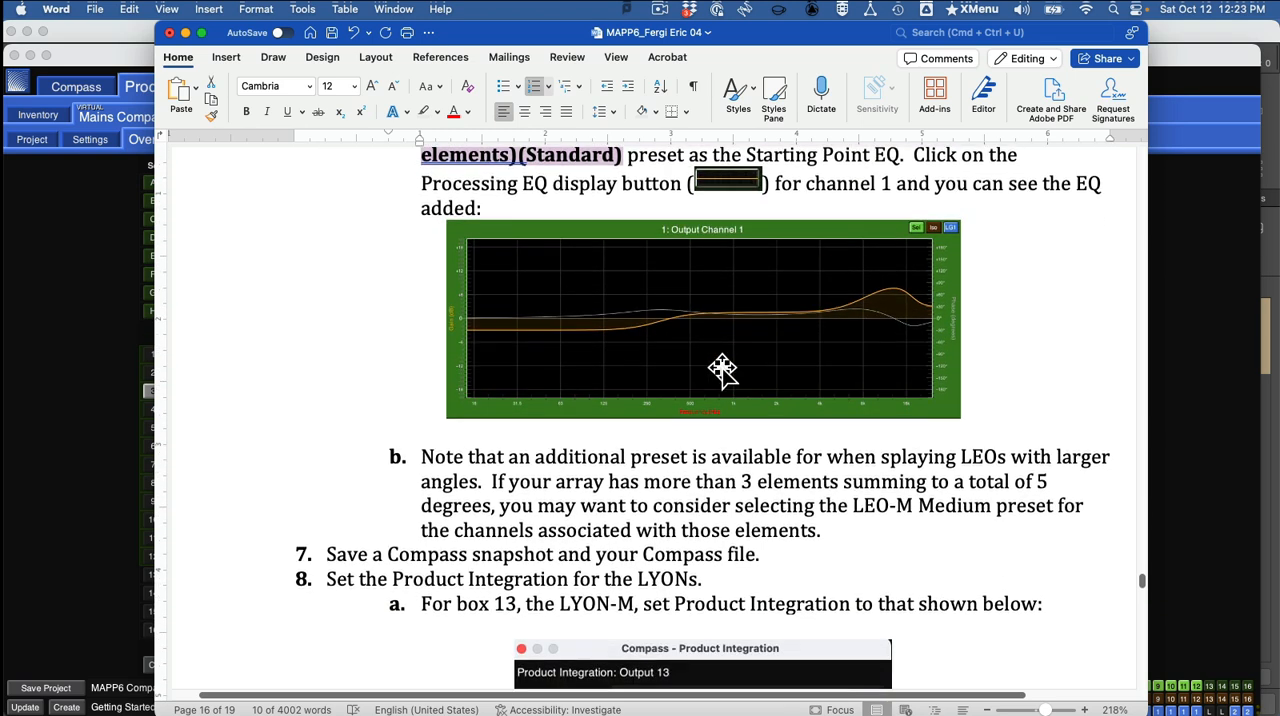
{"action": "scroll", "coordinate": [733, 348], "scroll_direction": "down", "scroll_amount": 8}
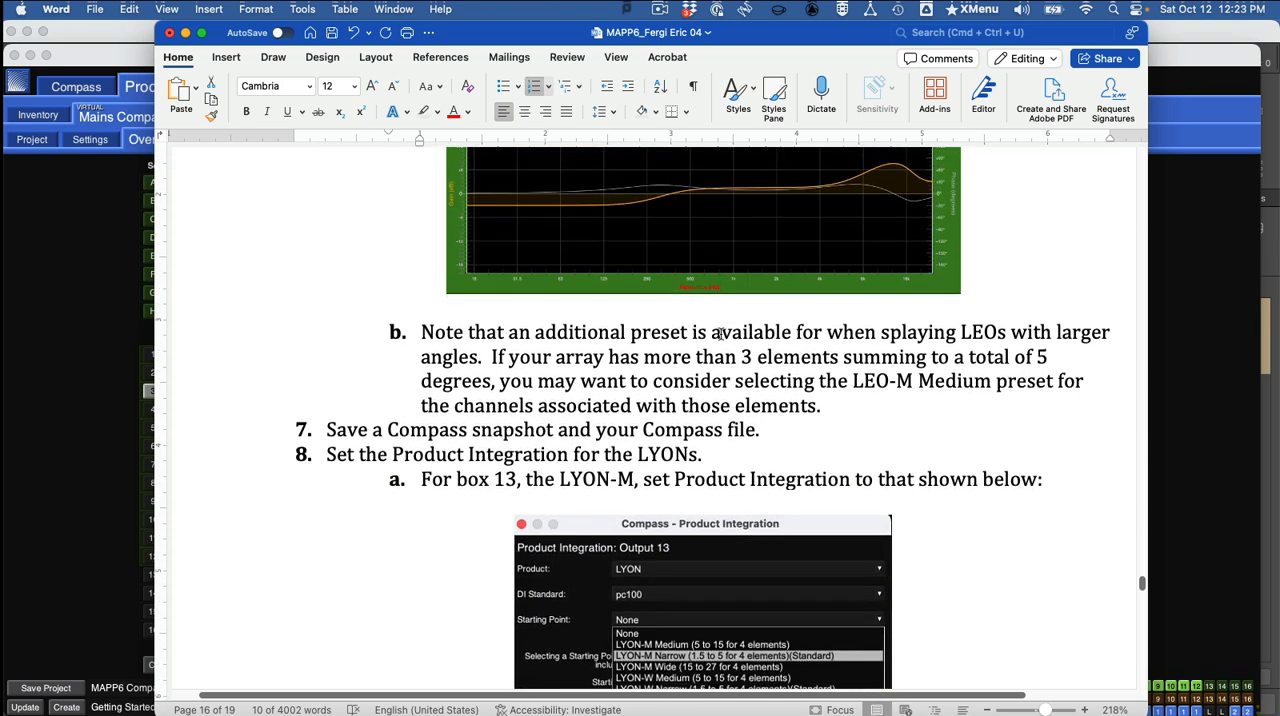
Switch to Compass and set output channel 13's Product Integration to product LYON with DI Standard pc100.
{"action": "key", "text": "super+Tab"}
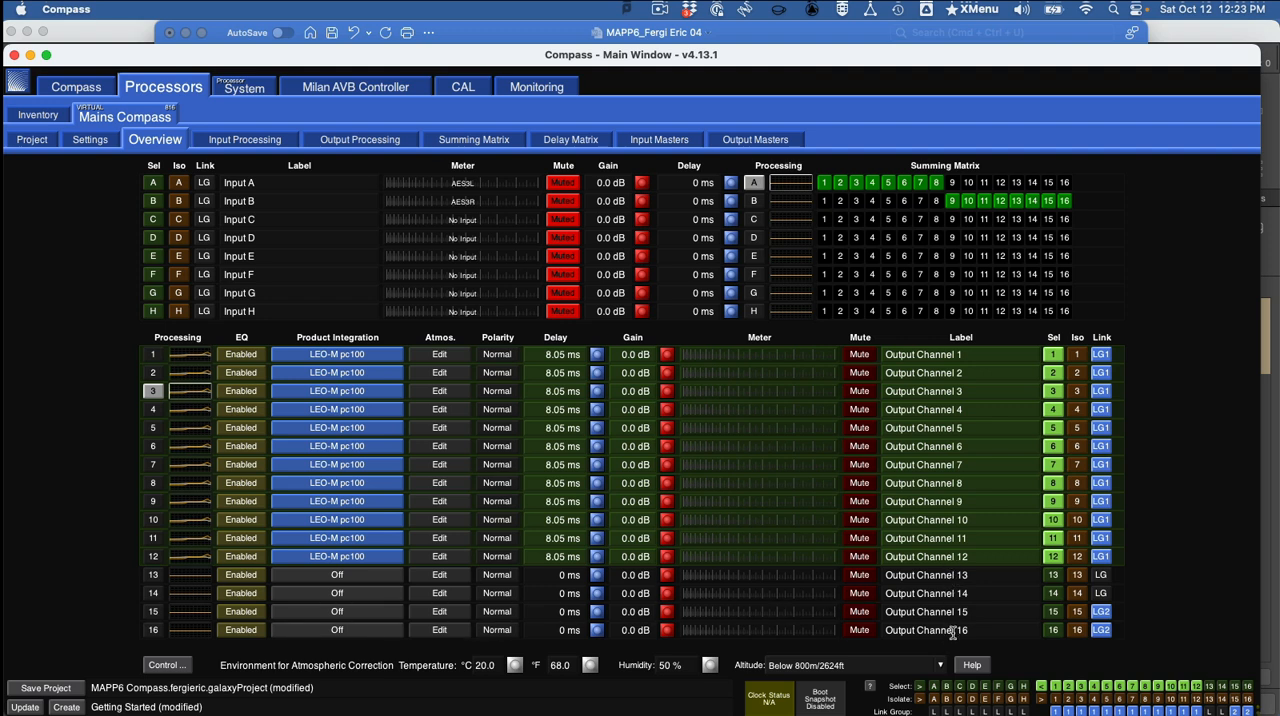
{"action": "left_click", "coordinate": [337, 575]}
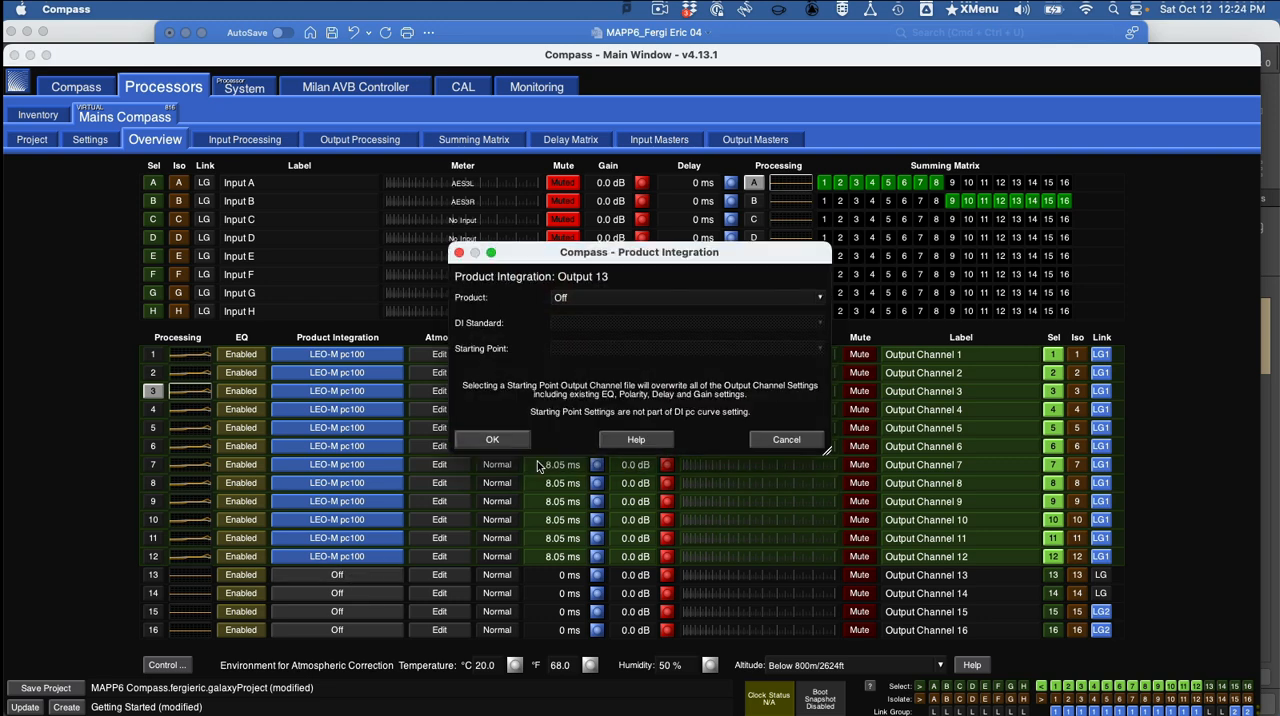
{"action": "left_click", "coordinate": [592, 297]}
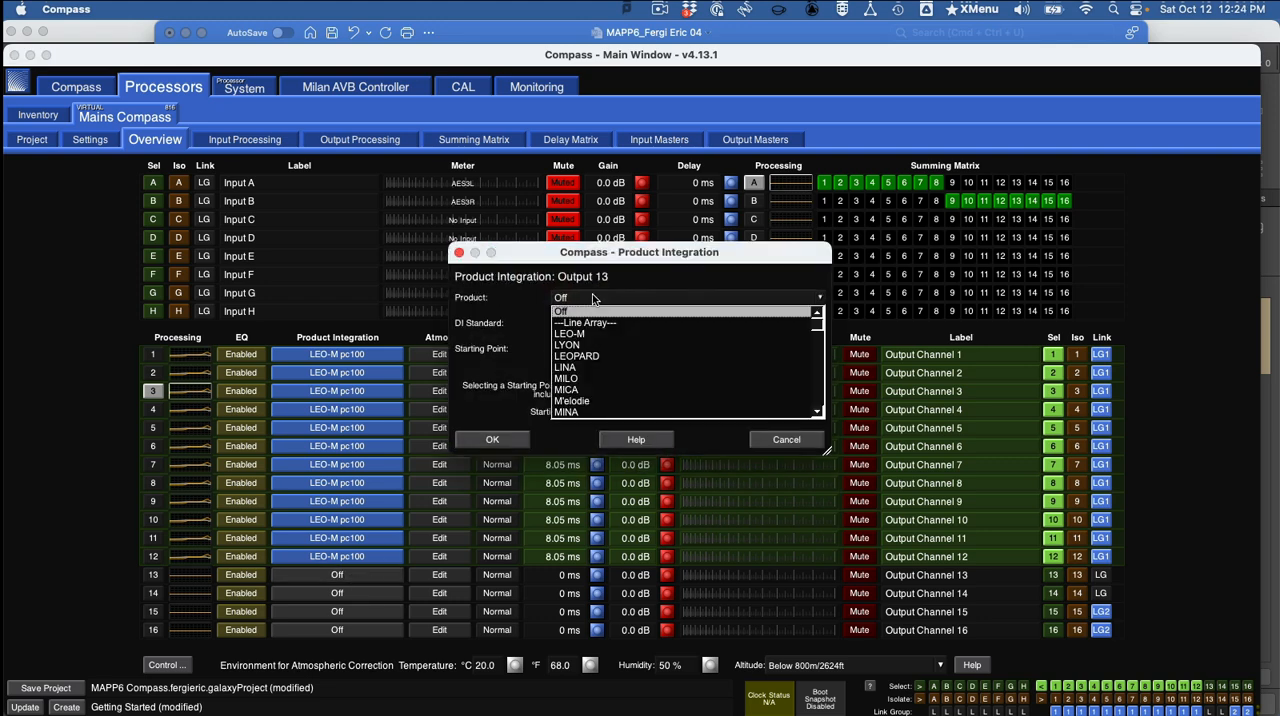
{"action": "left_click", "coordinate": [601, 345]}
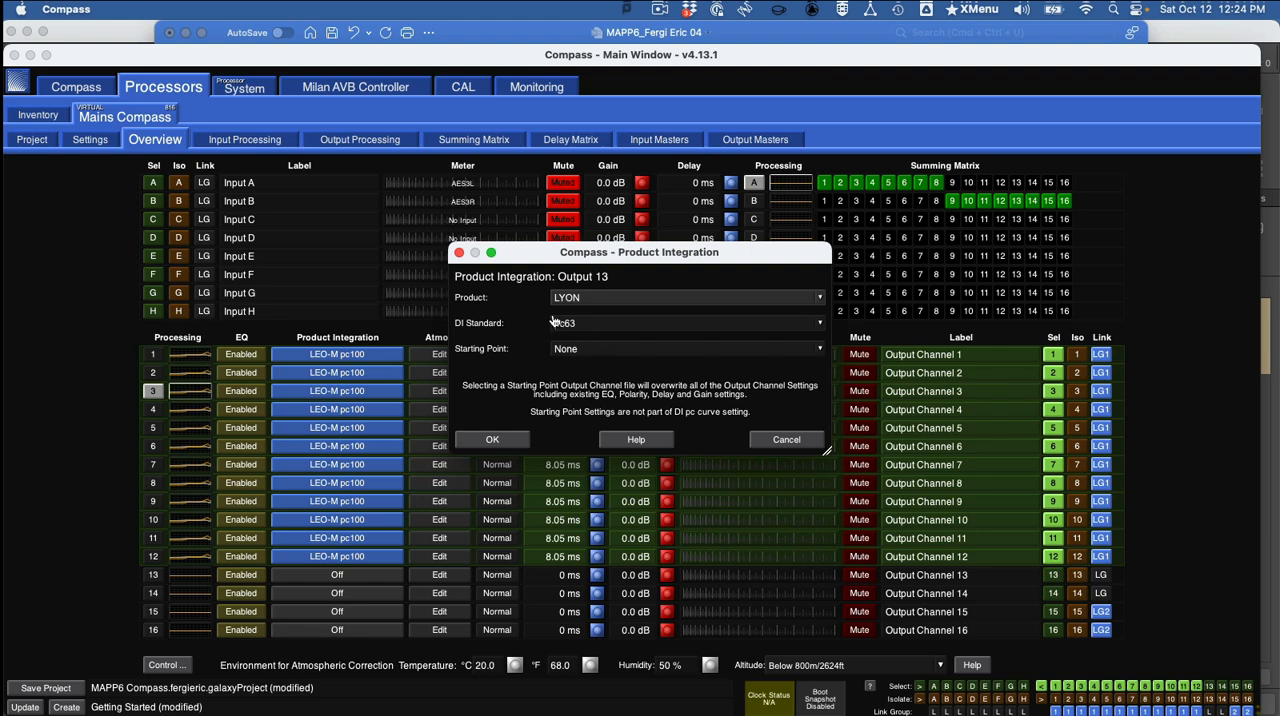
{"action": "left_click", "coordinate": [578, 326]}
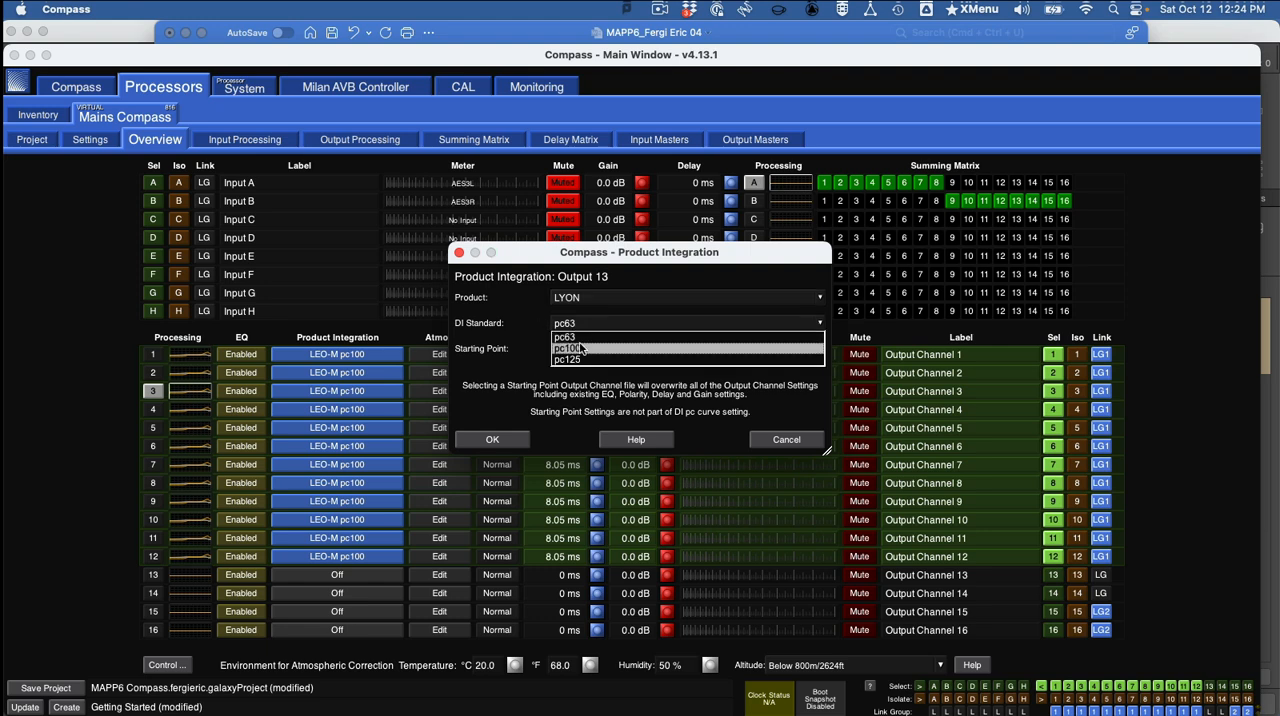
{"action": "left_click", "coordinate": [582, 348]}
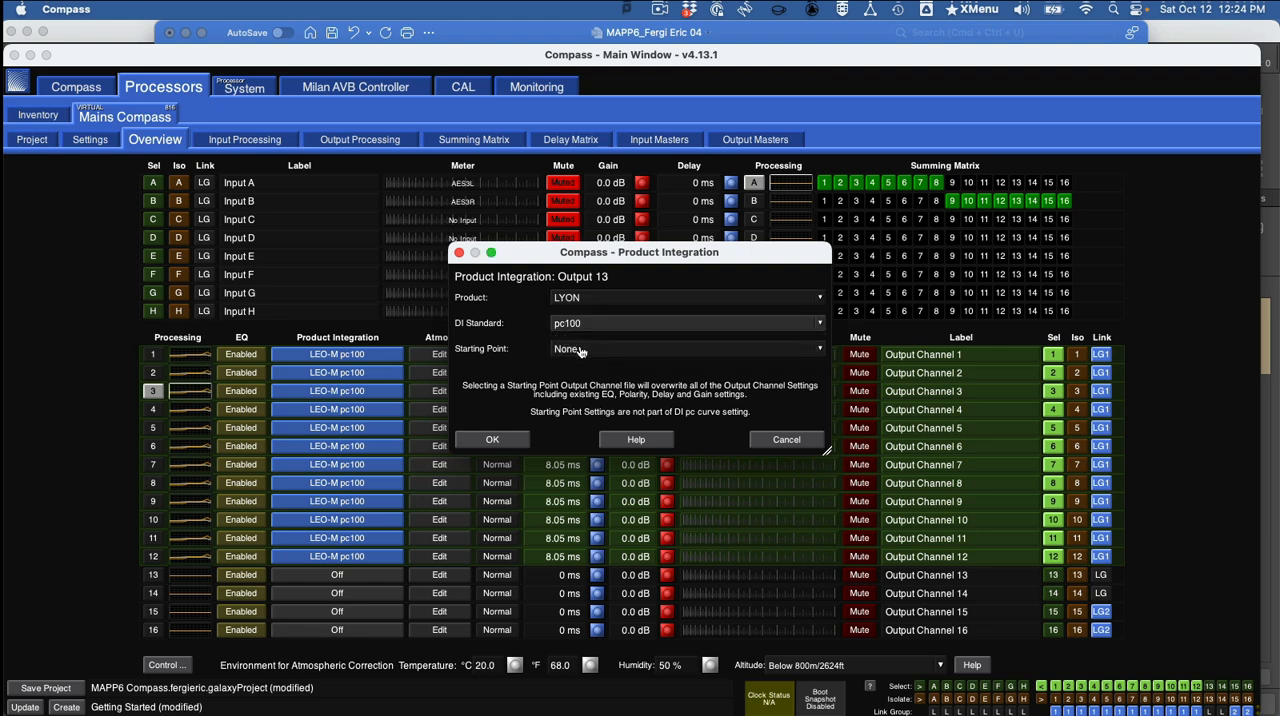
Compare output 13's starting point presets with the Word instructions and the LYON-M's splay angle in MAPP 3D, returning to Compass.
{"action": "left_click", "coordinate": [581, 350]}
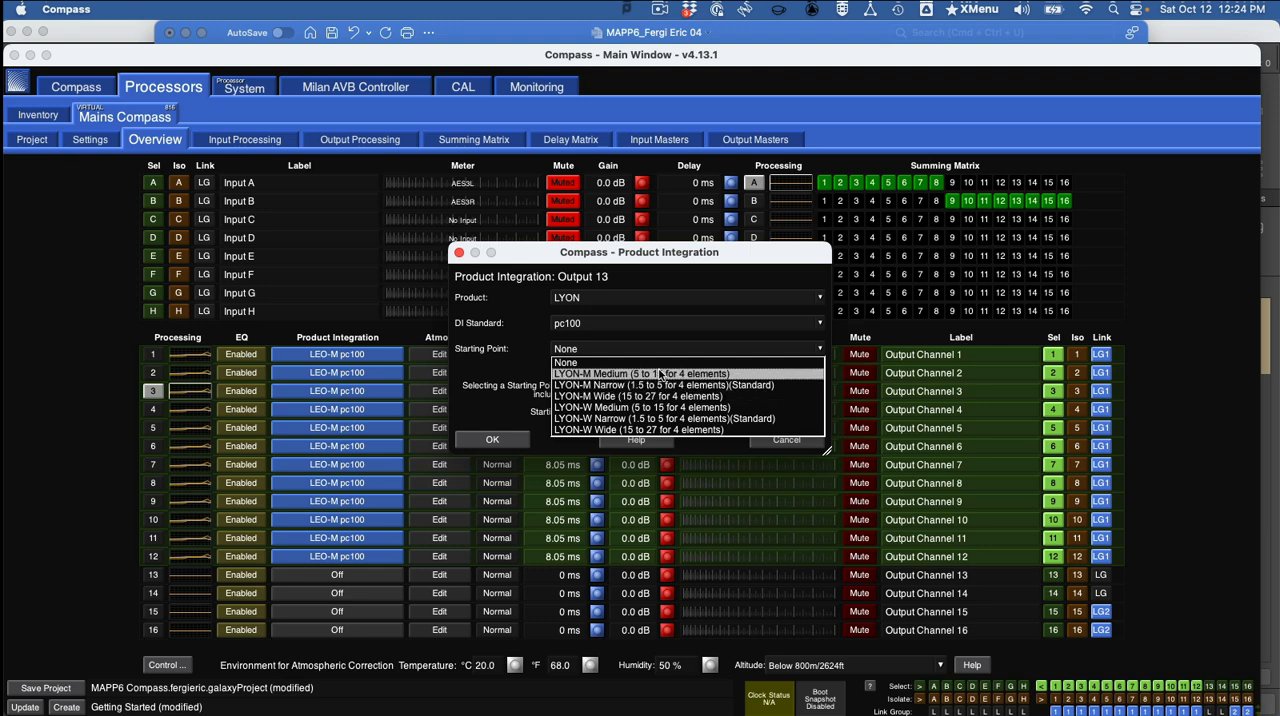
{"action": "key", "text": "super+Tab"}
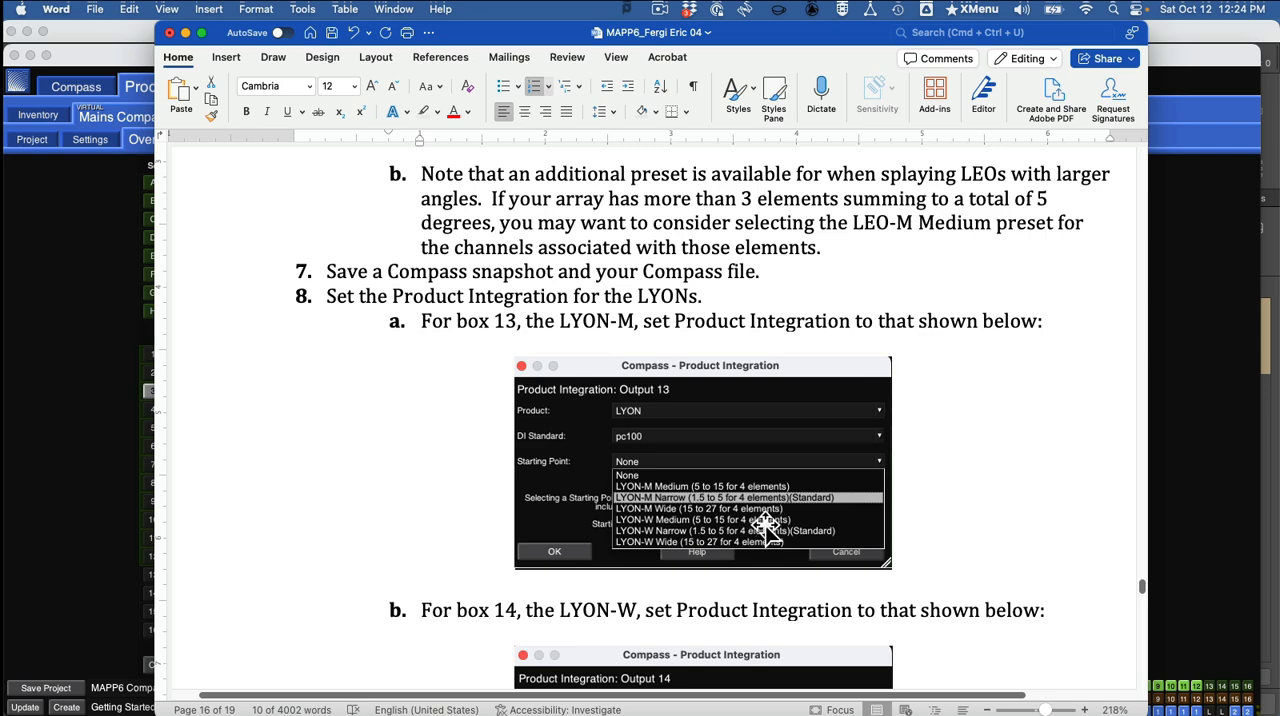
{"action": "left_click", "coordinate": [68, 488]}
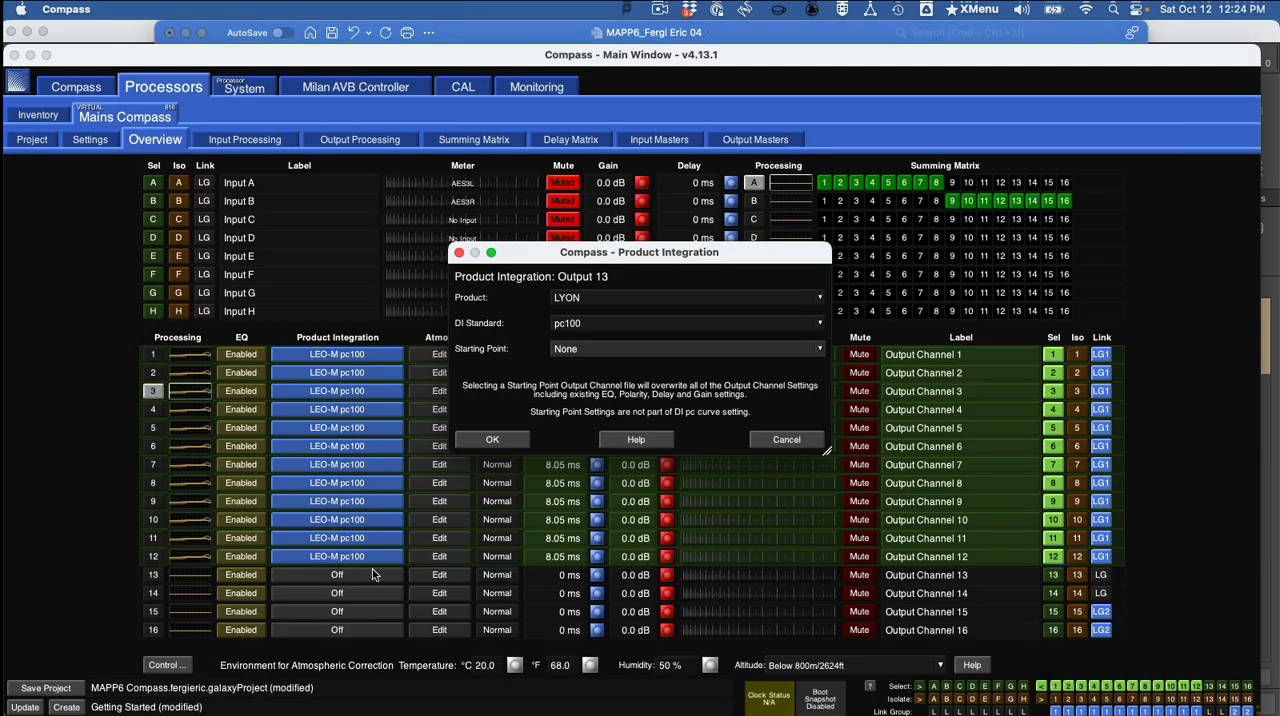
{"action": "key", "text": "super+Tab"}
{"action": "key", "text": "Tab"}
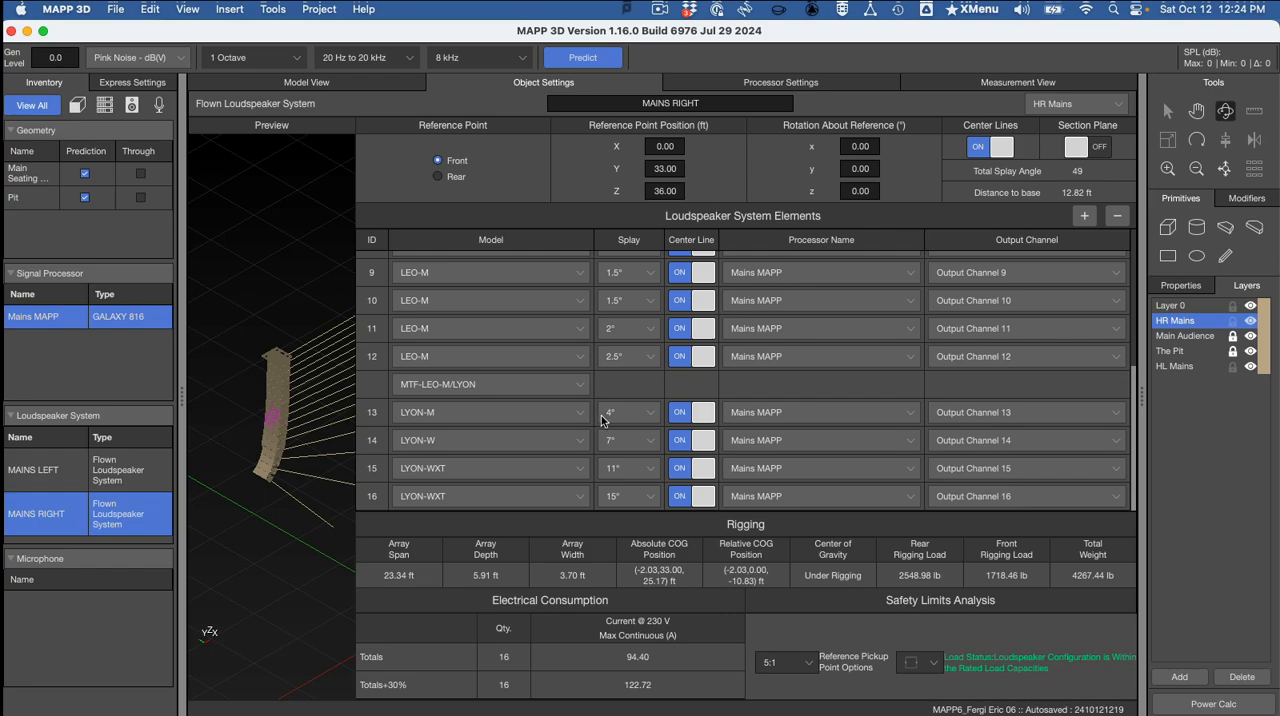
{"action": "key", "text": "super+Tab"}
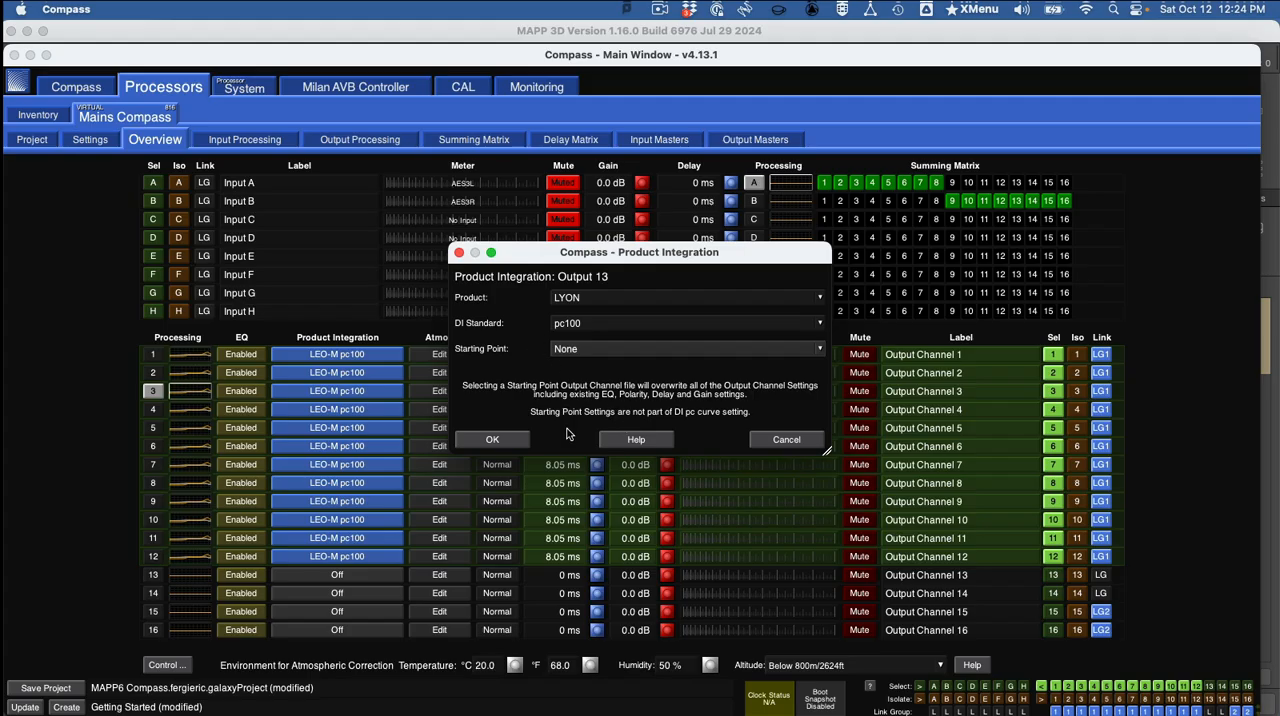
Set output 13's starting point to LYON-M Narrow (1.5 to 5 for 4 elements)(Standard) and apply the Product Integration.
{"action": "left_click", "coordinate": [605, 352]}
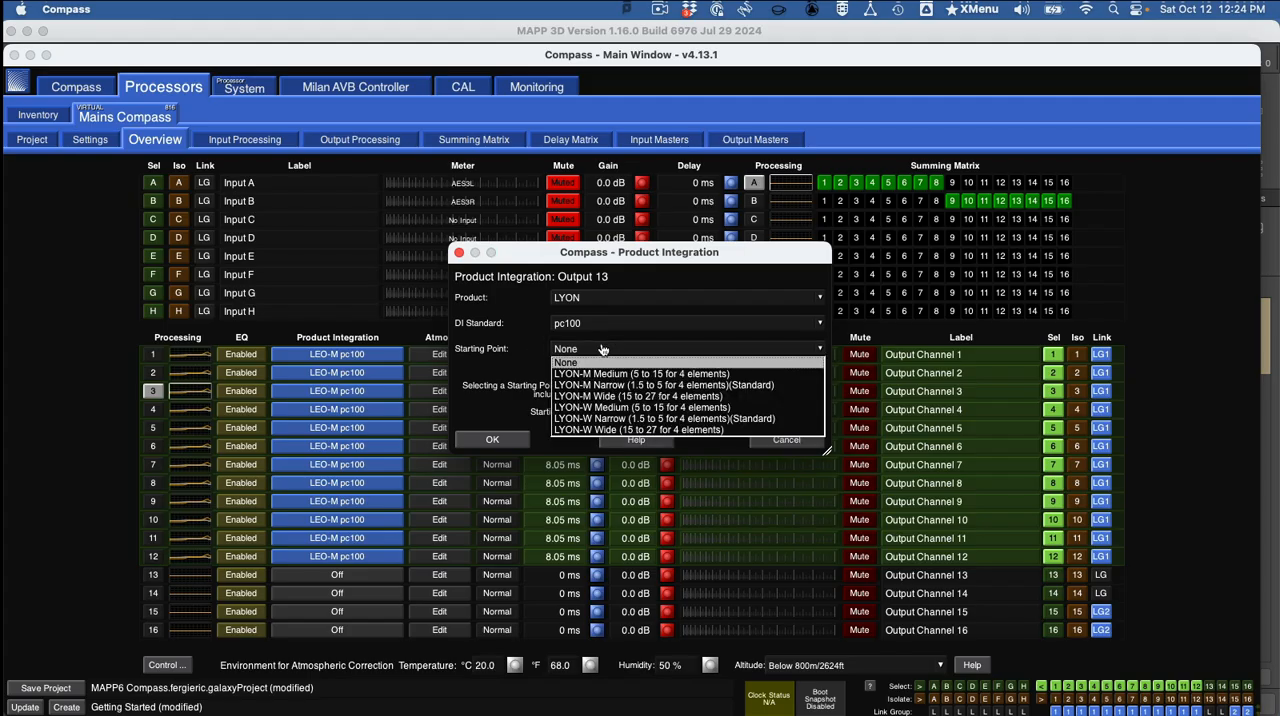
{"action": "left_click", "coordinate": [708, 386]}
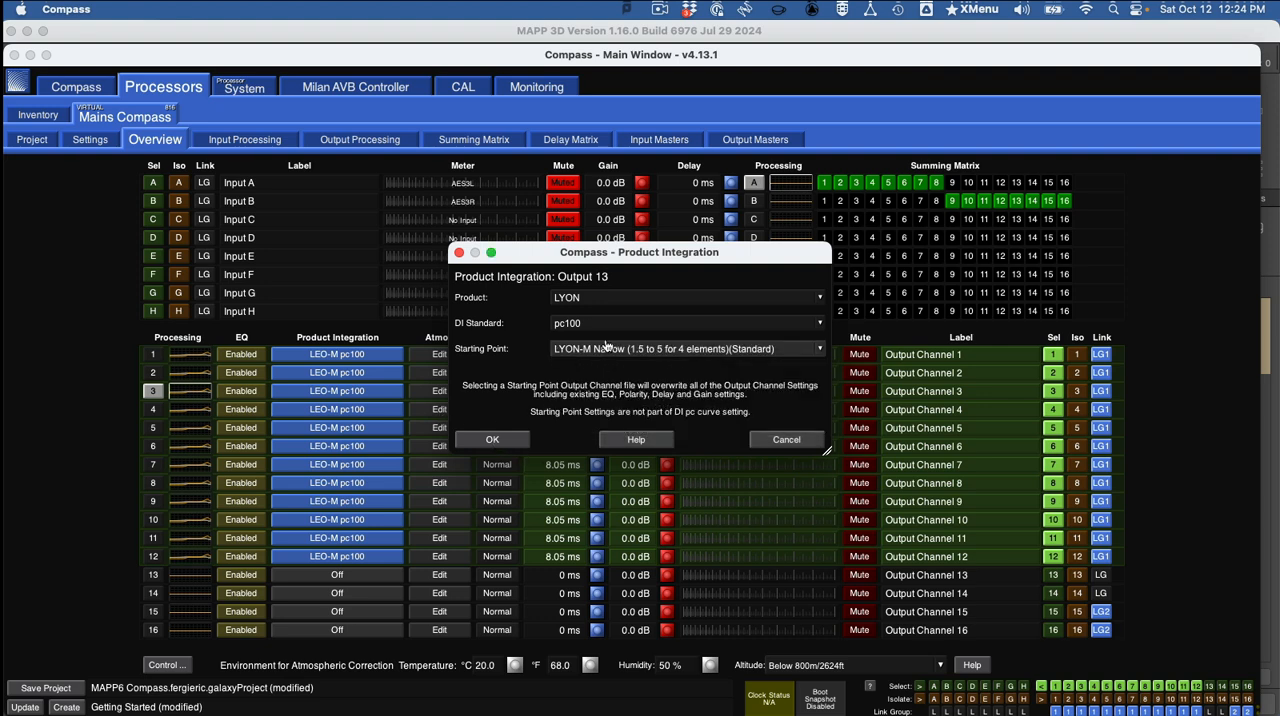
{"action": "left_click", "coordinate": [500, 439]}
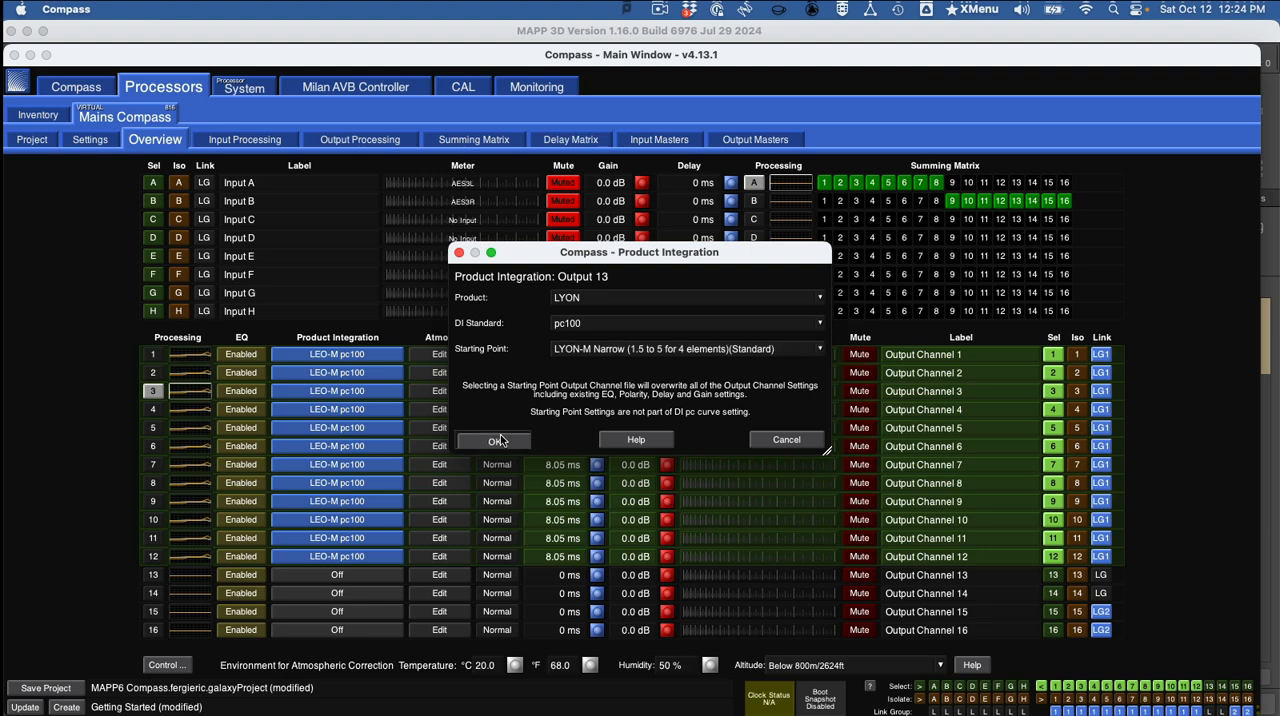
Set output channel 14's Product Integration to product LYON with DI Standard pc100.
{"action": "left_click", "coordinate": [383, 600]}
{"action": "left_click", "coordinate": [571, 300]}
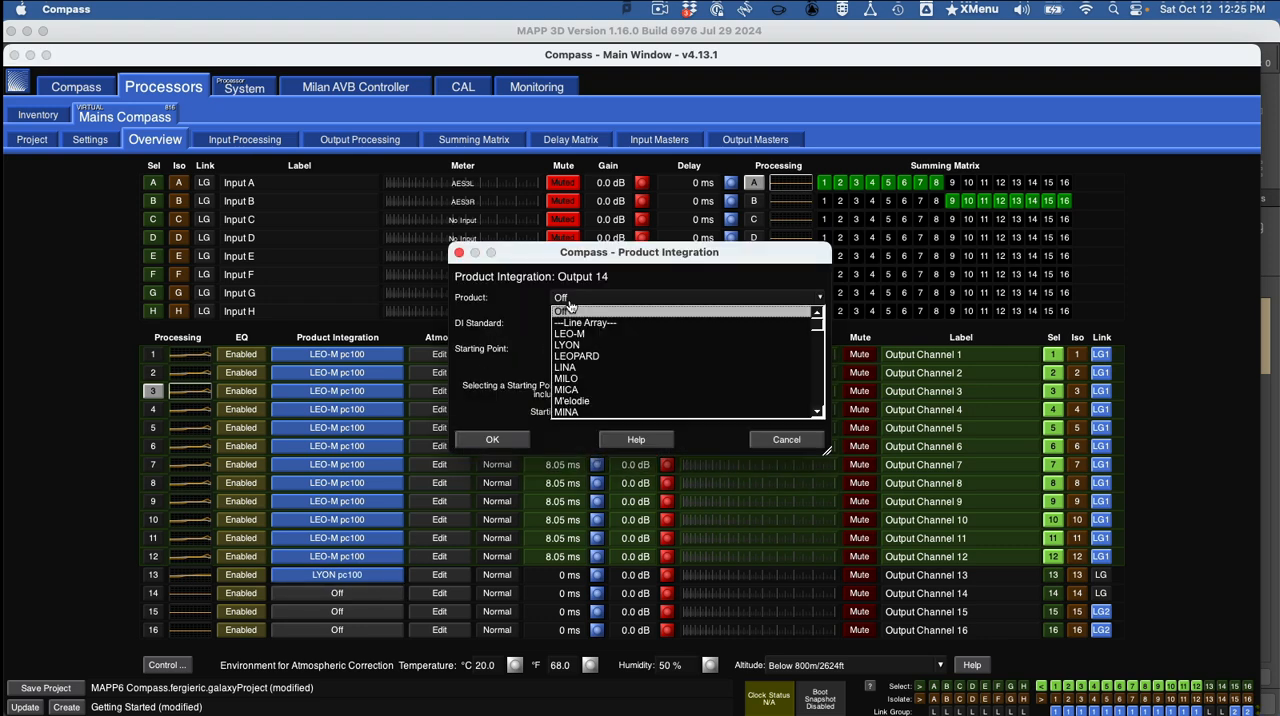
{"action": "left_click", "coordinate": [604, 346]}
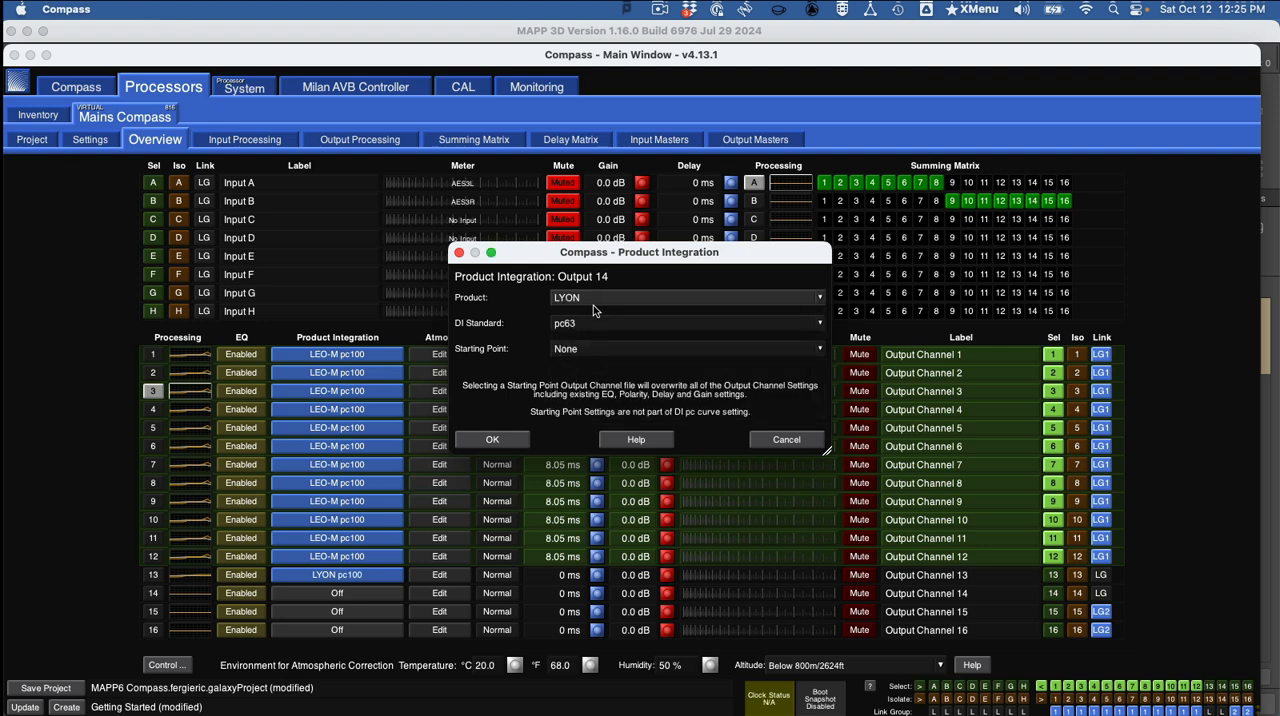
{"action": "left_click", "coordinate": [600, 325]}
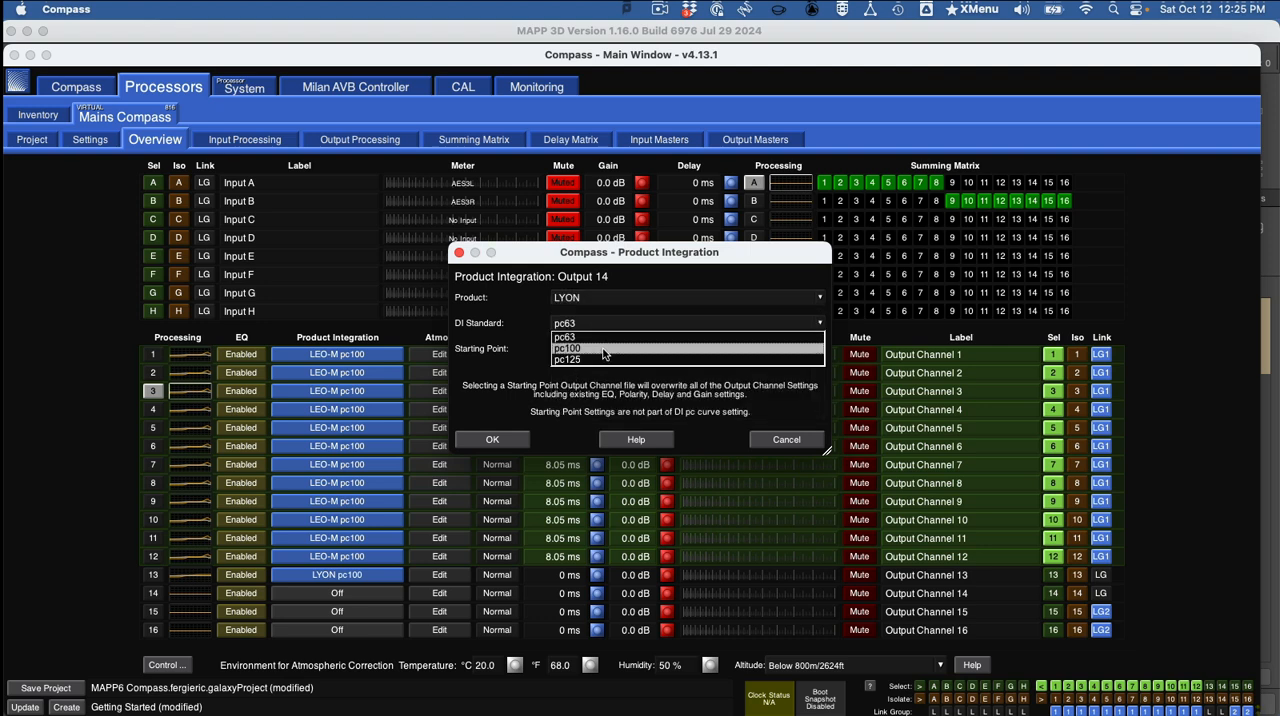
{"action": "left_click", "coordinate": [603, 353]}
Check the LYON-W's splay angle in MAPP 3D, then return to Compass and apply LYON-W Medium (5 to 15 for 4 elements) as output 14's starting point.
{"action": "left_click", "coordinate": [601, 350]}
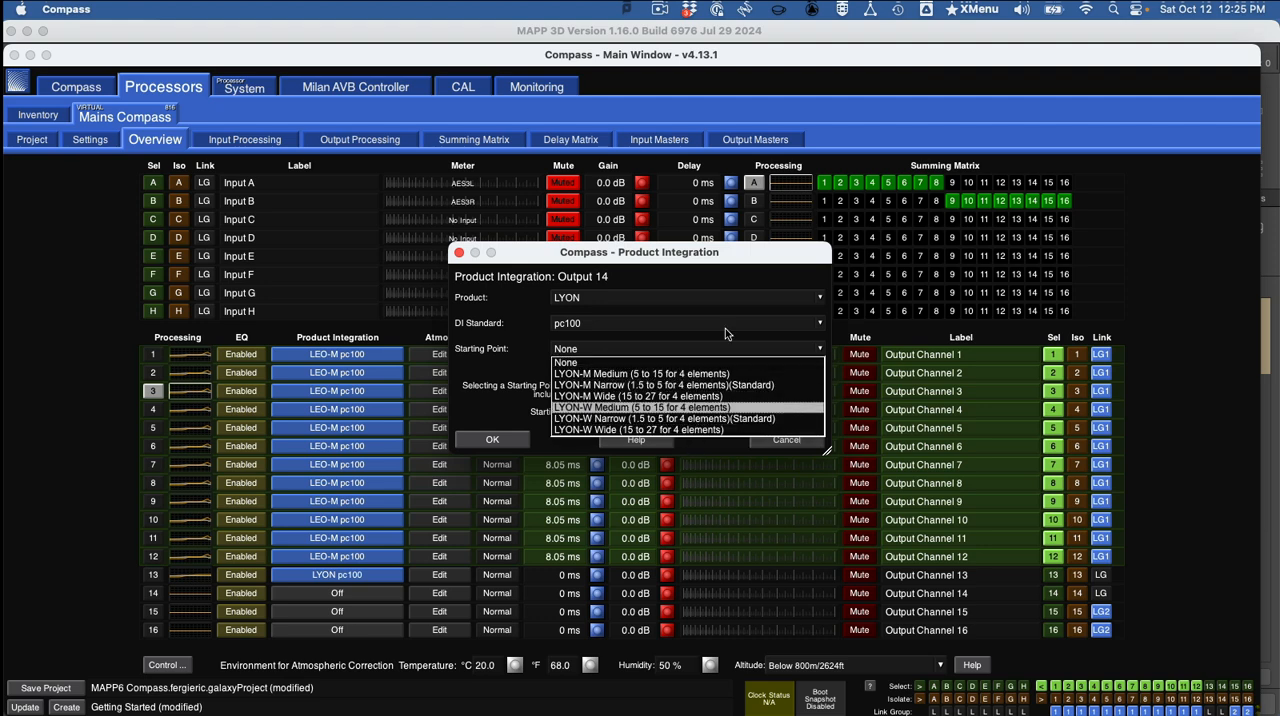
{"action": "key", "text": "super+Tab"}
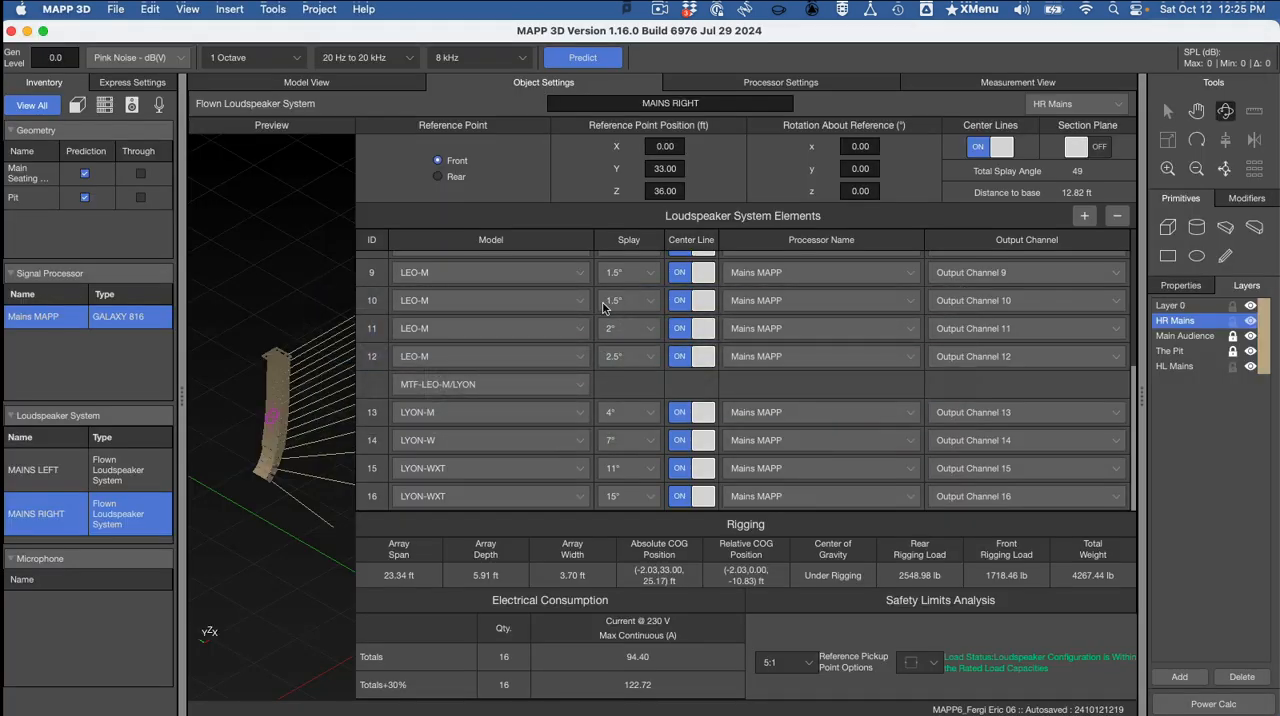
{"action": "key", "text": "super+Tab"}
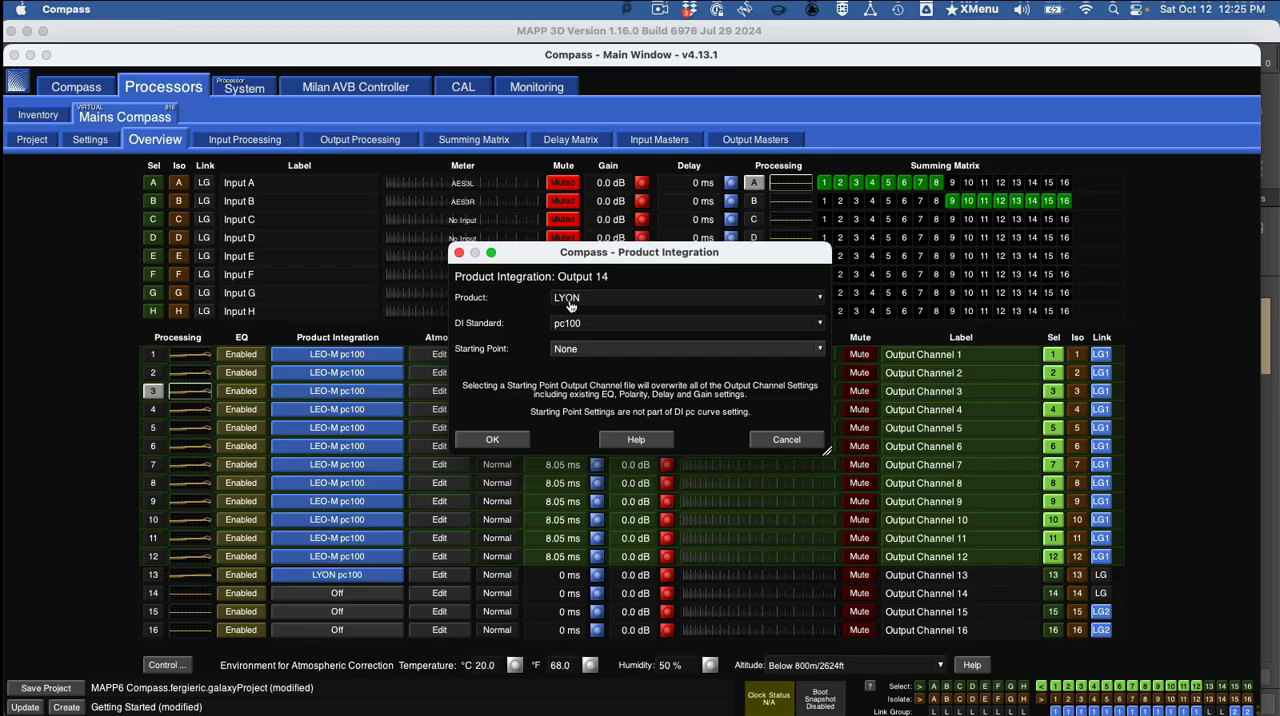
{"action": "left_click", "coordinate": [587, 350]}
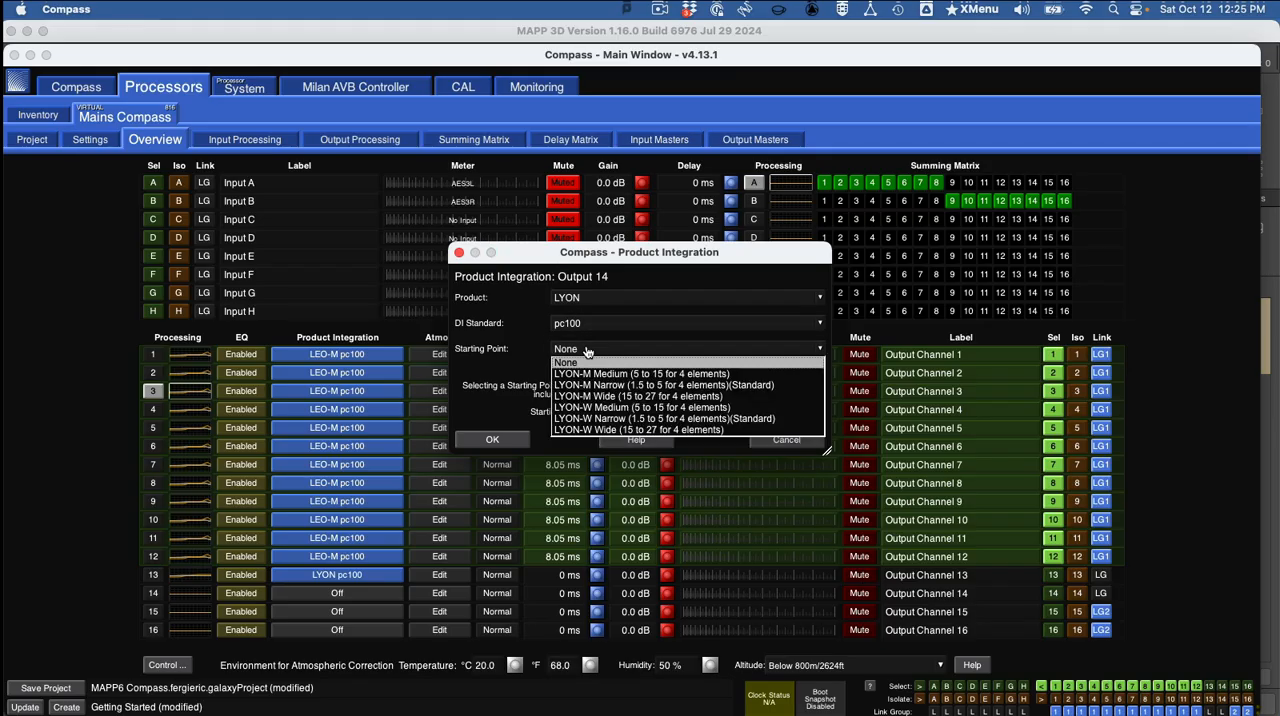
{"action": "left_click", "coordinate": [661, 407]}
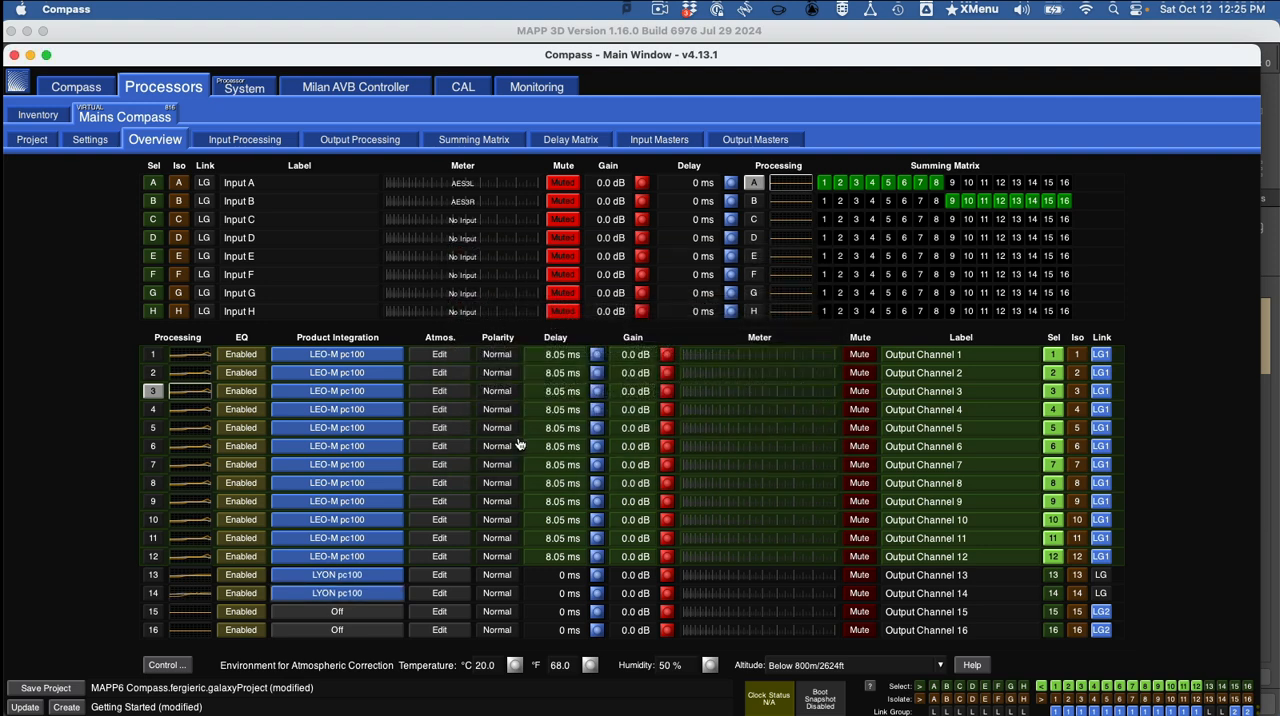
With only linked output channels 15 and 16 selected, set their Product Integration to product LYON with DI Standard pc100.
{"action": "left_click", "coordinate": [1053, 558]}
{"action": "left_click", "coordinate": [1054, 612]}
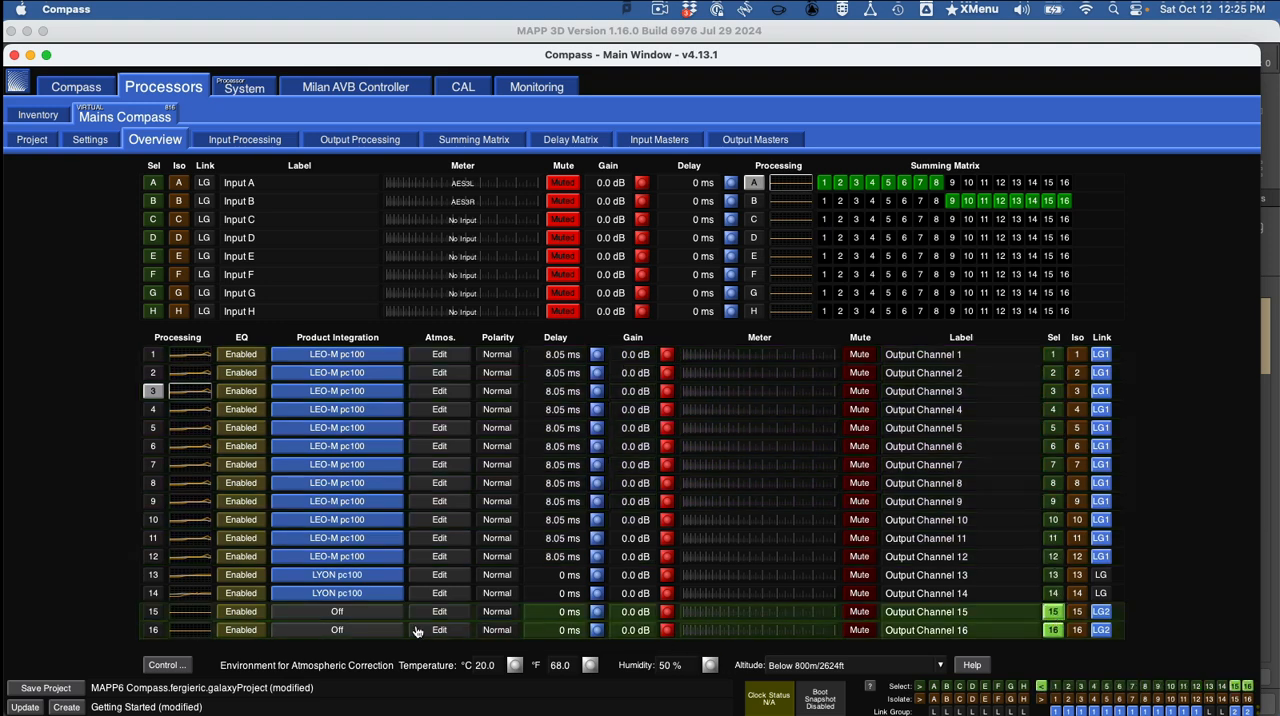
{"action": "left_click", "coordinate": [381, 619]}
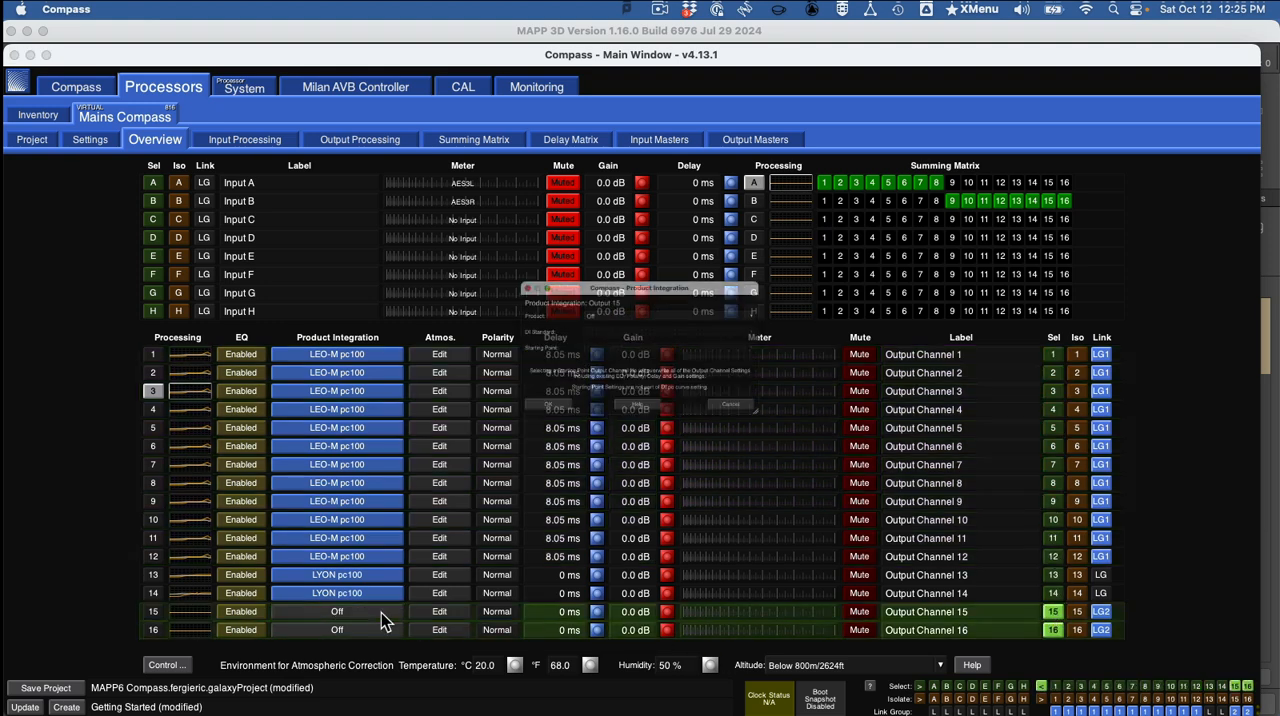
{"action": "left_click", "coordinate": [595, 299]}
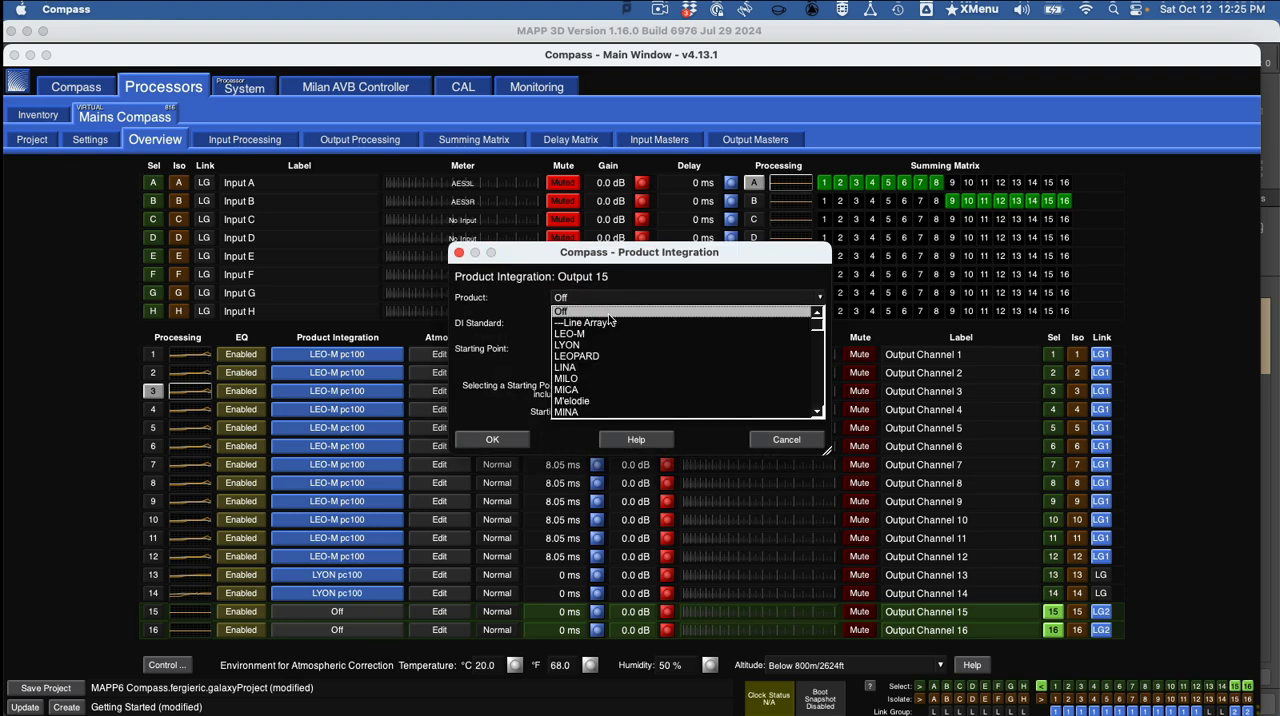
{"action": "left_click", "coordinate": [608, 345]}
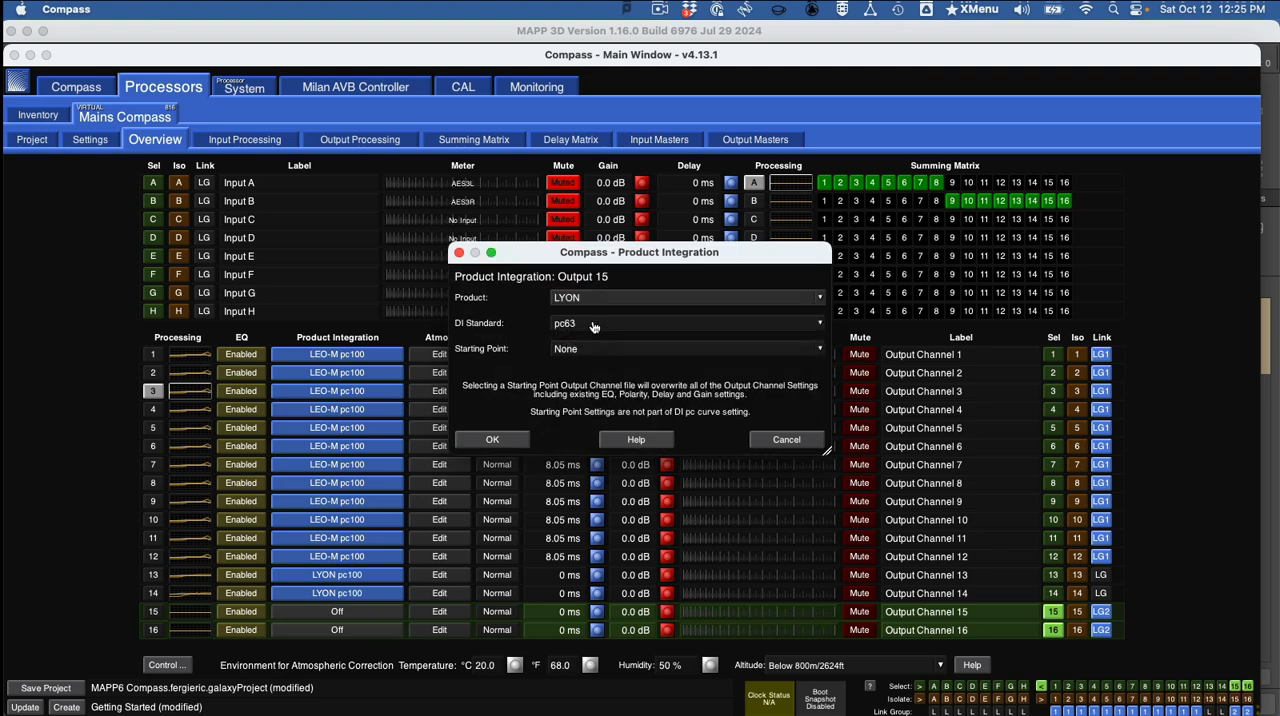
{"action": "left_click", "coordinate": [595, 325]}
{"action": "left_click", "coordinate": [593, 347]}
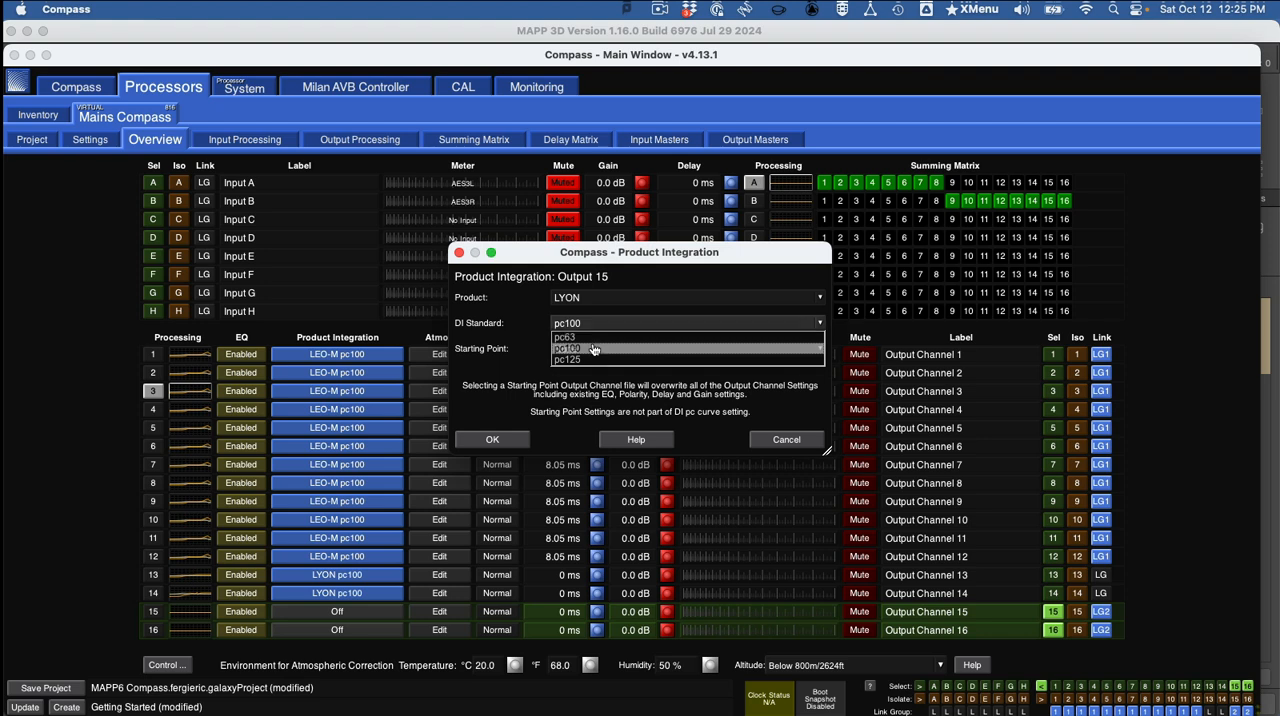
Set the starting point of linked outputs 15 and 16 to LYON-W Wide (15 to 27 for 4 elements) and apply the Product Integration.
{"action": "left_click", "coordinate": [592, 352]}
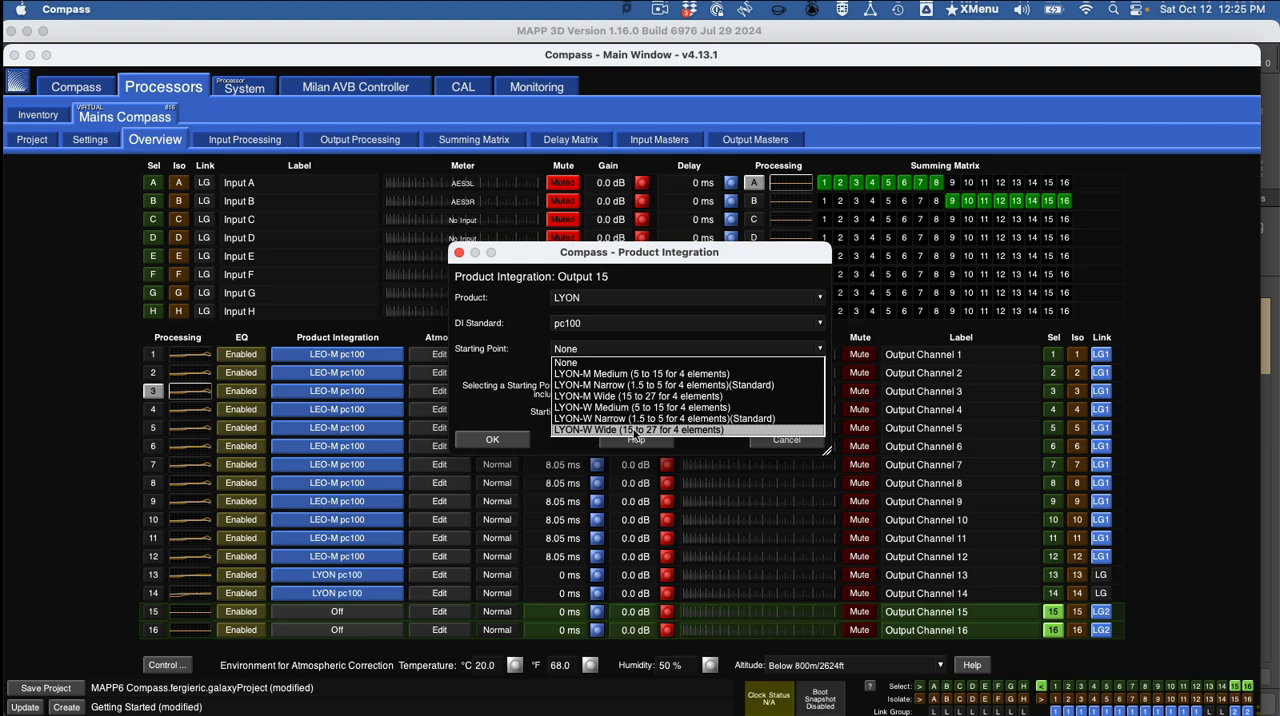
{"action": "left_click", "coordinate": [636, 430]}
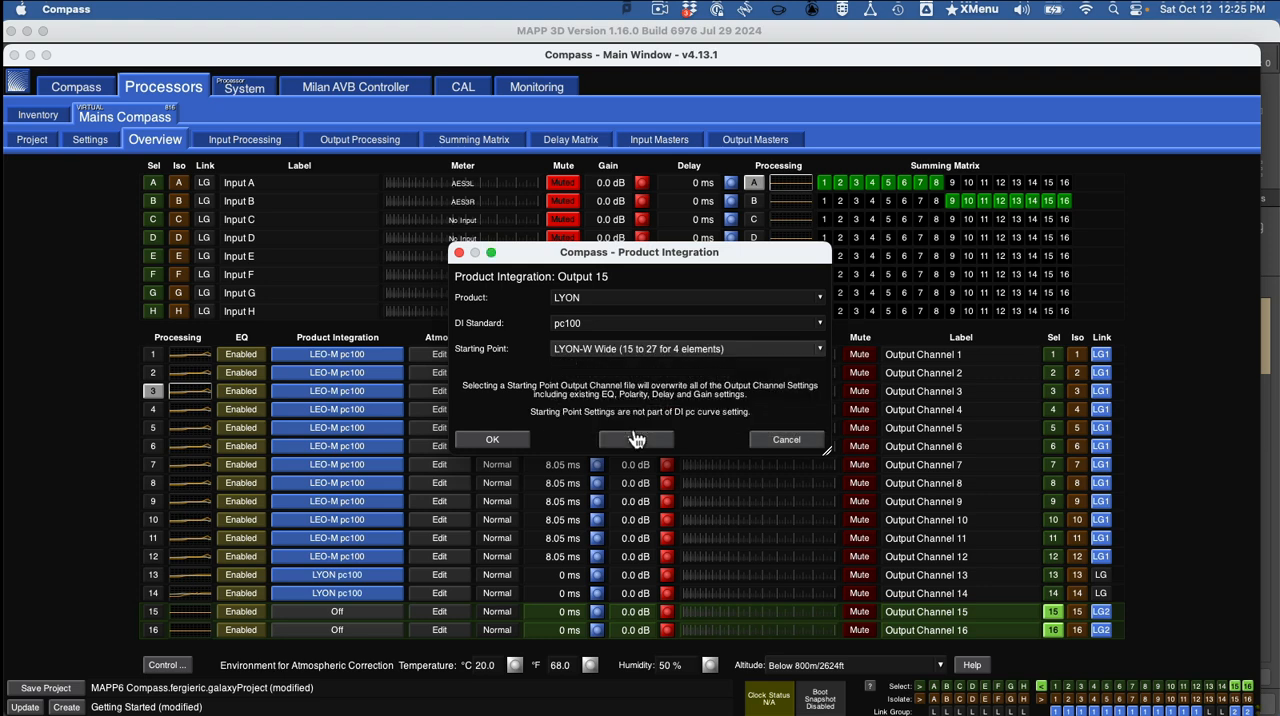
{"action": "left_click", "coordinate": [493, 440]}
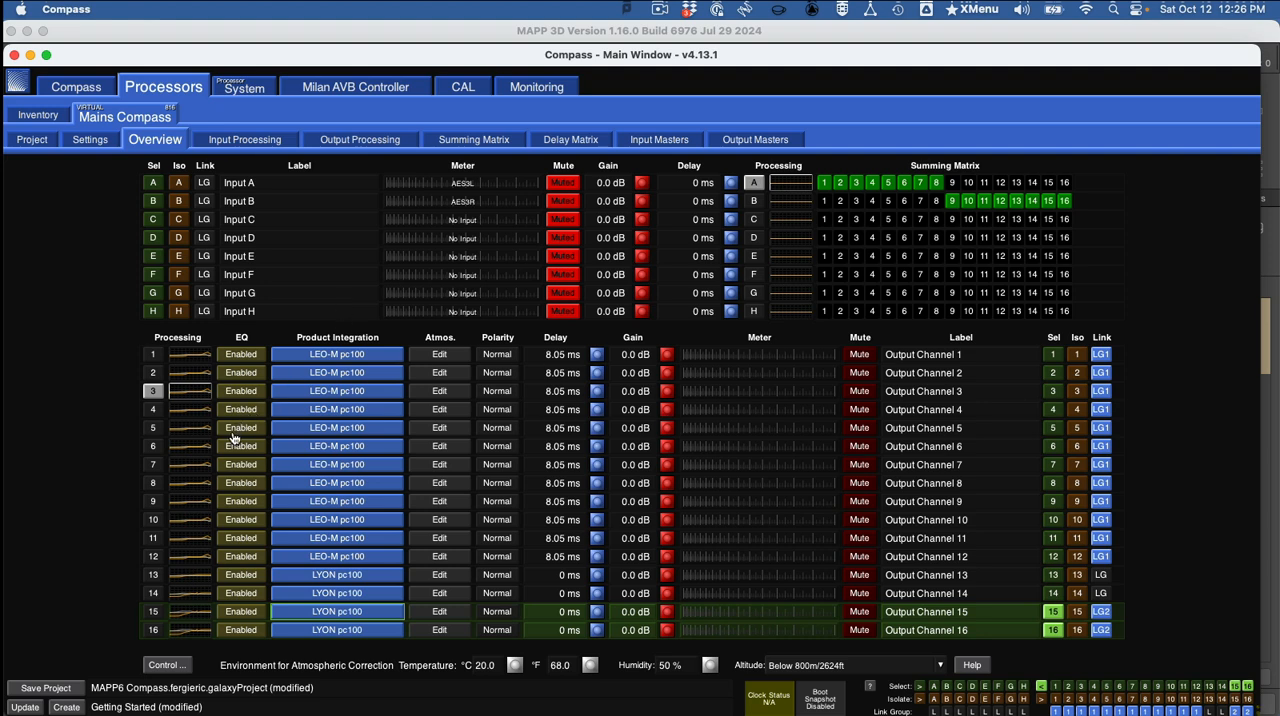
Examine the output processing curves of the LEO-M channels 6 through 12 one after another.
{"action": "left_click", "coordinate": [198, 440]}
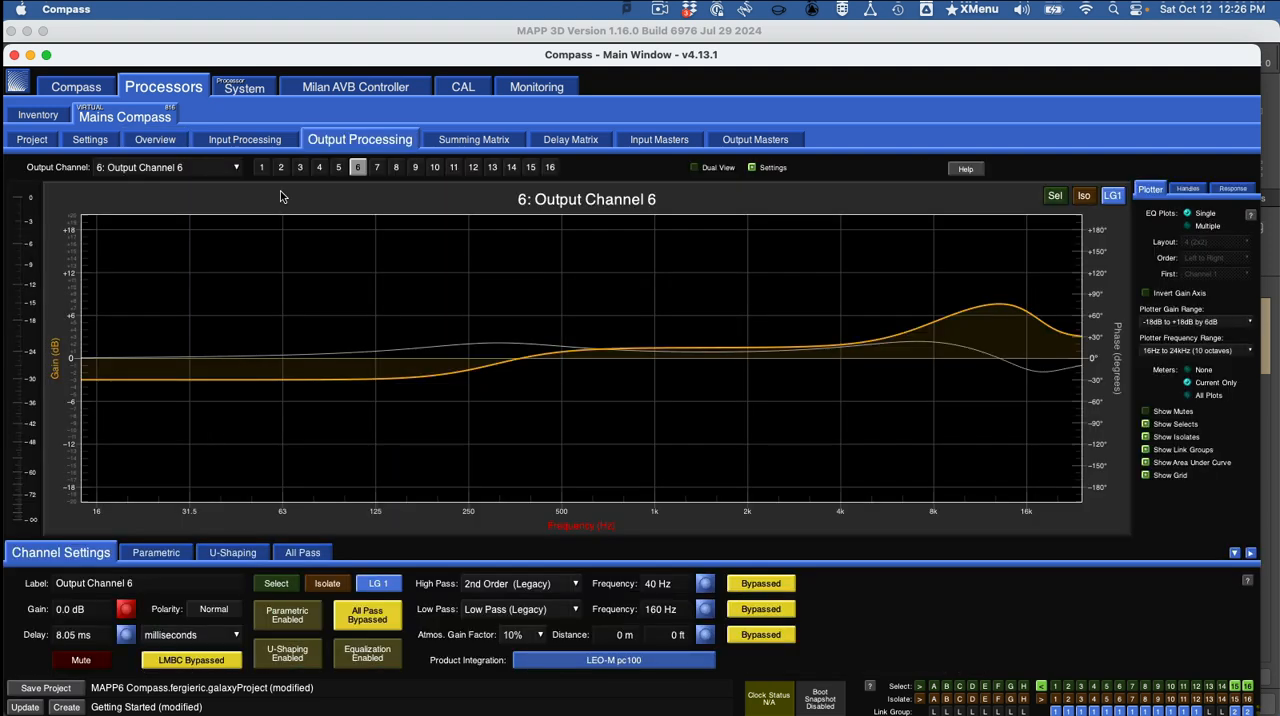
{"action": "left_click", "coordinate": [378, 168]}
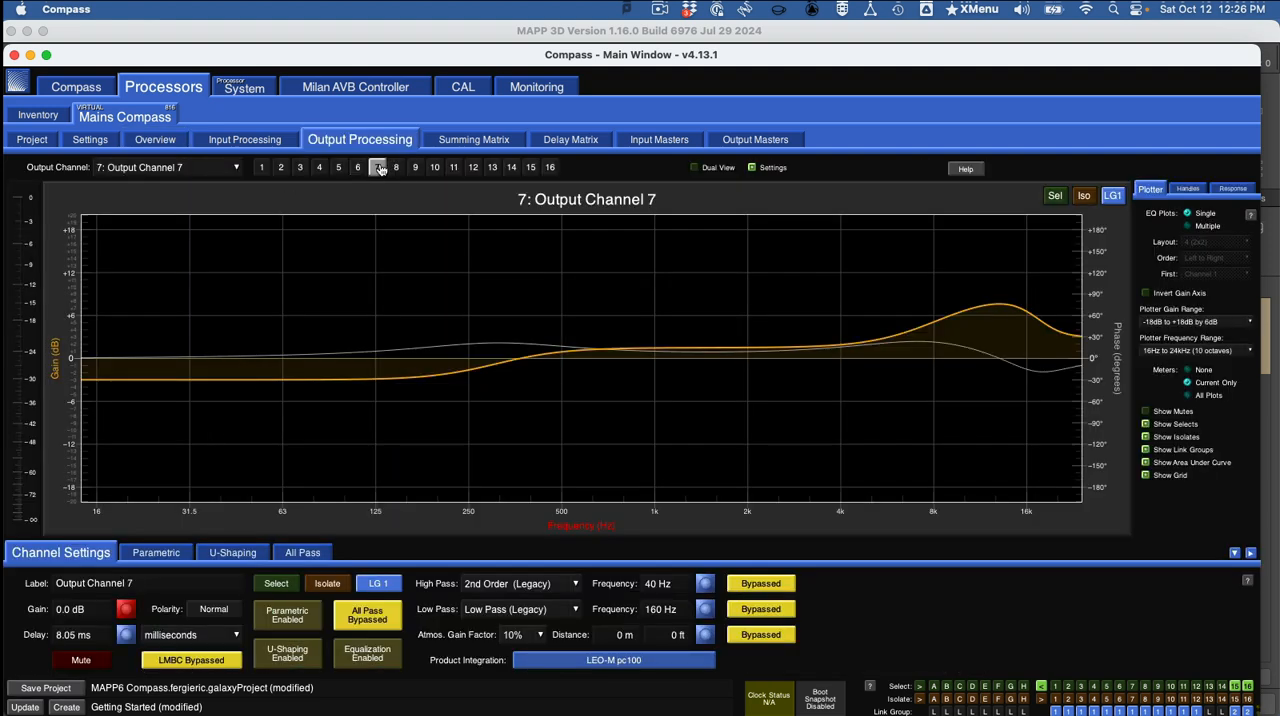
{"action": "left_click", "coordinate": [396, 168]}
{"action": "left_click", "coordinate": [415, 168]}
{"action": "left_click", "coordinate": [435, 168]}
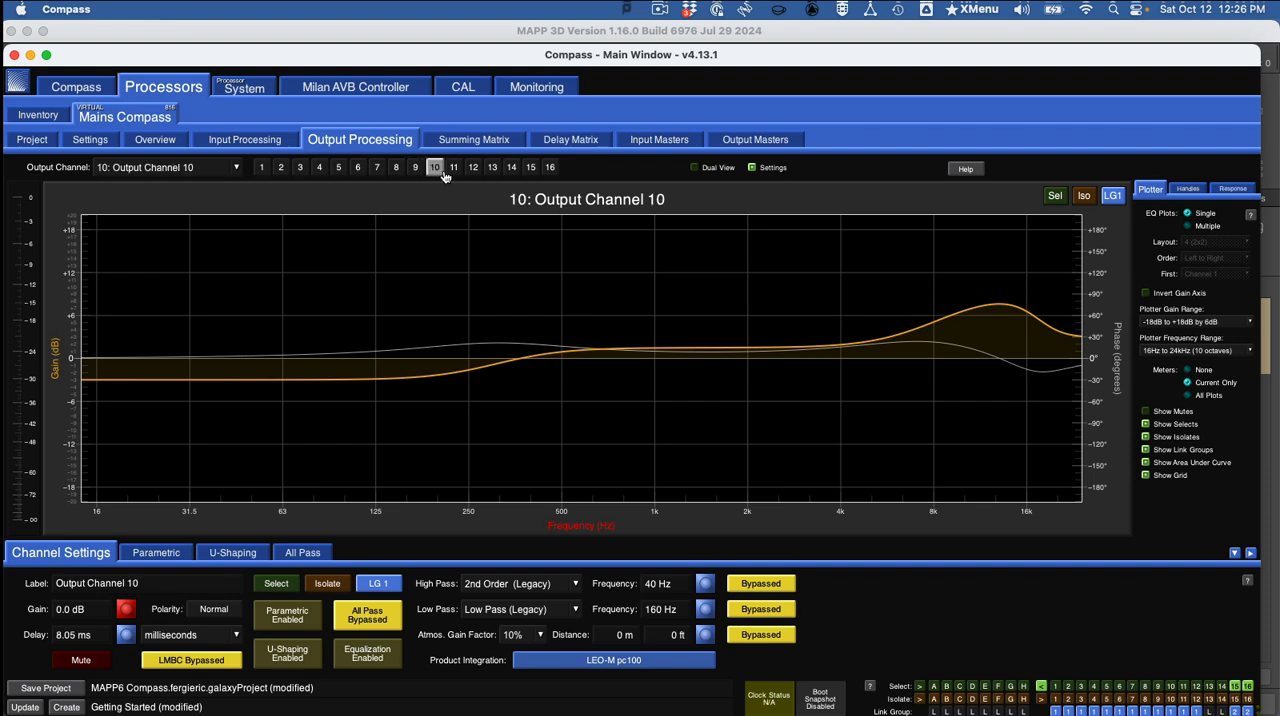
{"action": "left_click", "coordinate": [454, 168]}
{"action": "left_click", "coordinate": [473, 168]}
Compare the output processing curves of the LYON channels 13 through 16.
{"action": "left_click", "coordinate": [492, 168]}
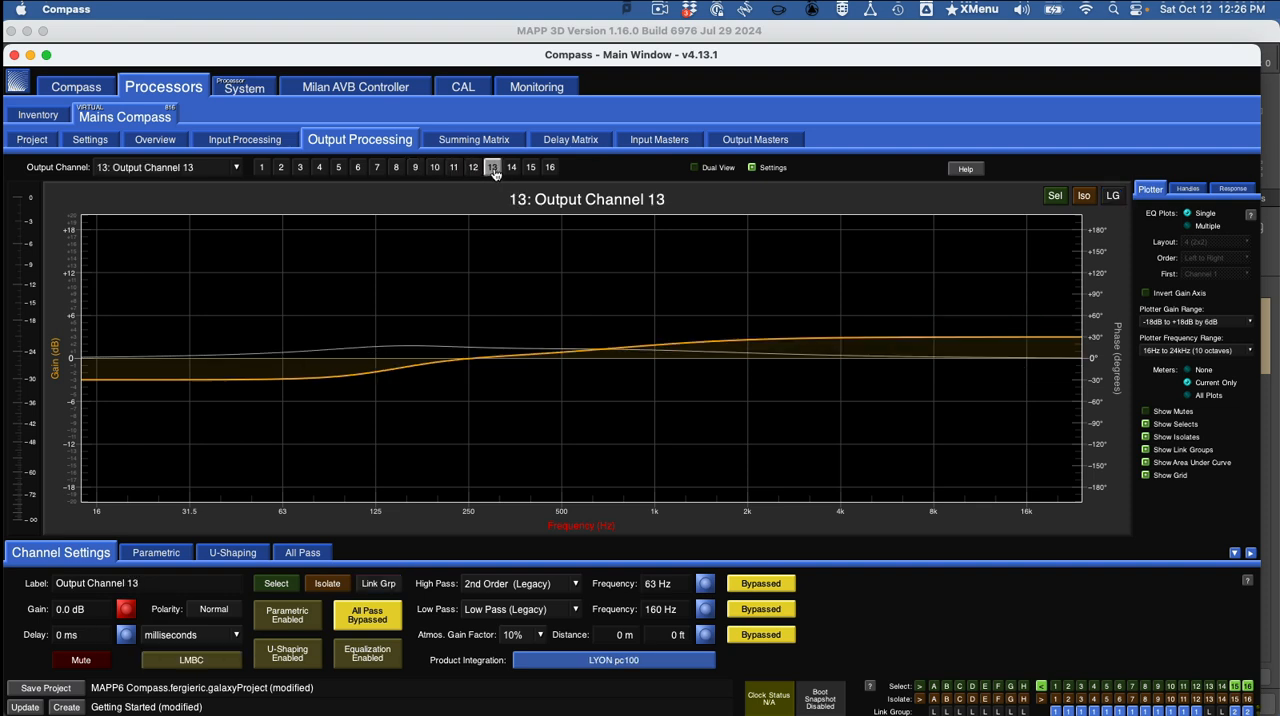
{"action": "left_click", "coordinate": [511, 168]}
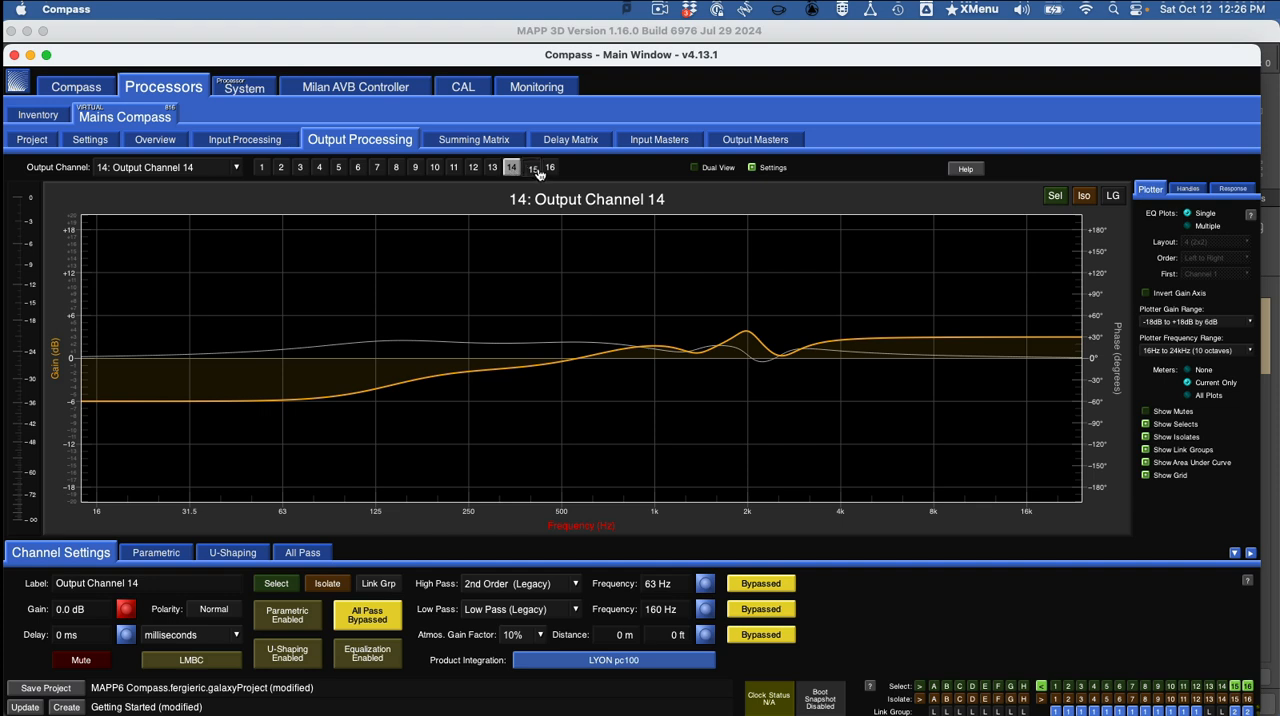
{"action": "left_click", "coordinate": [533, 169]}
{"action": "left_click", "coordinate": [549, 168]}
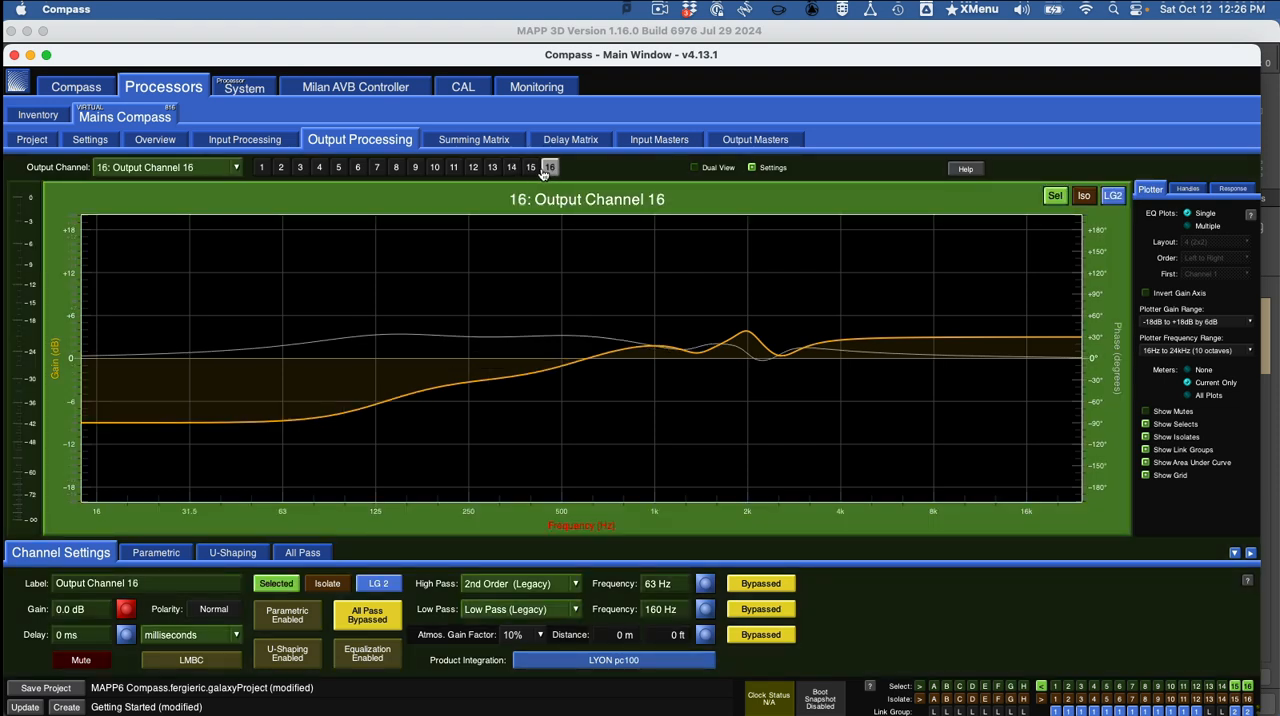
{"action": "left_click", "coordinate": [530, 168]}
{"action": "left_click", "coordinate": [549, 168]}
Return to the Compass Overview page and compare its outputs with the Mains MAPP processor settings in MAPP 3D.
{"action": "left_click", "coordinate": [140, 140]}
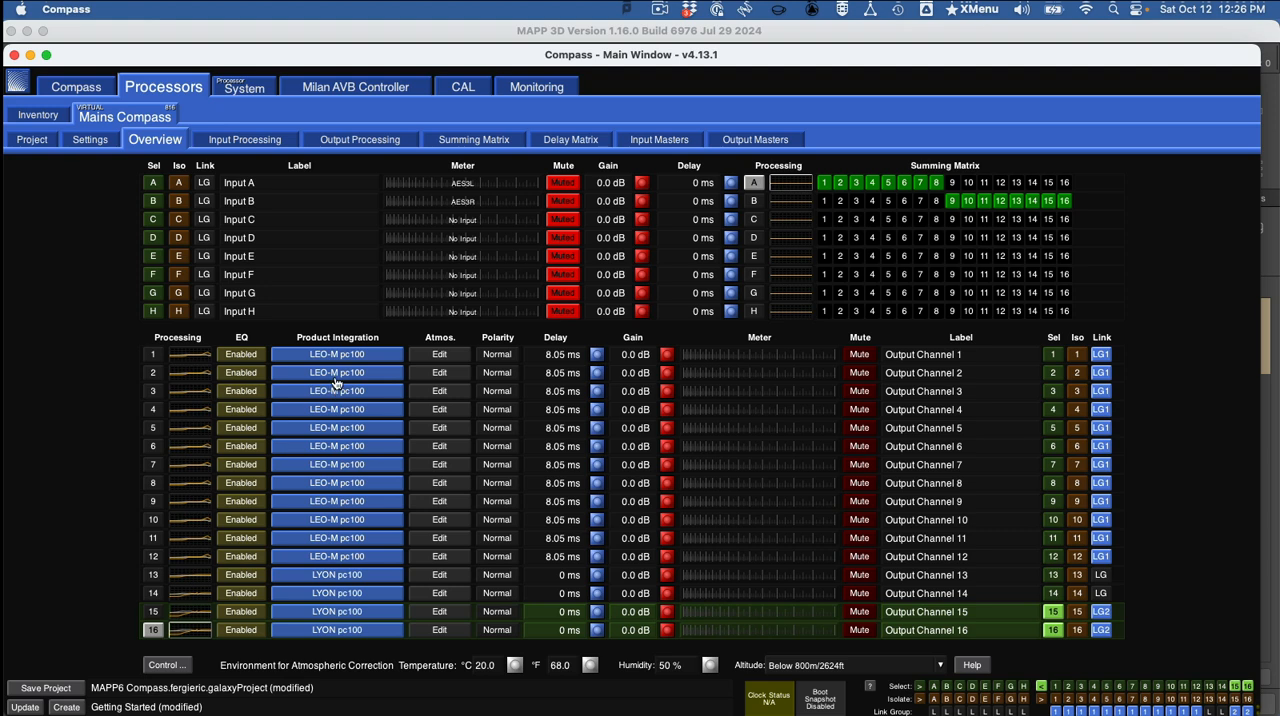
{"action": "key", "text": "super+Tab"}
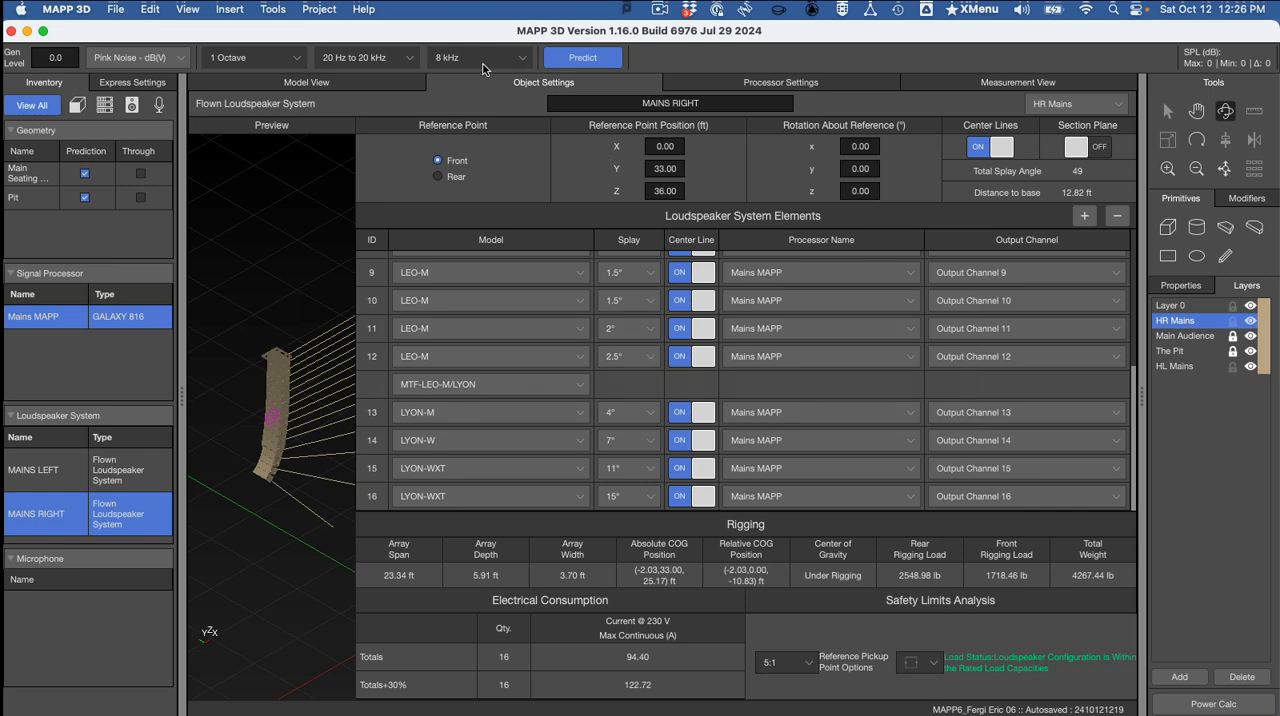
{"action": "left_click", "coordinate": [743, 86]}
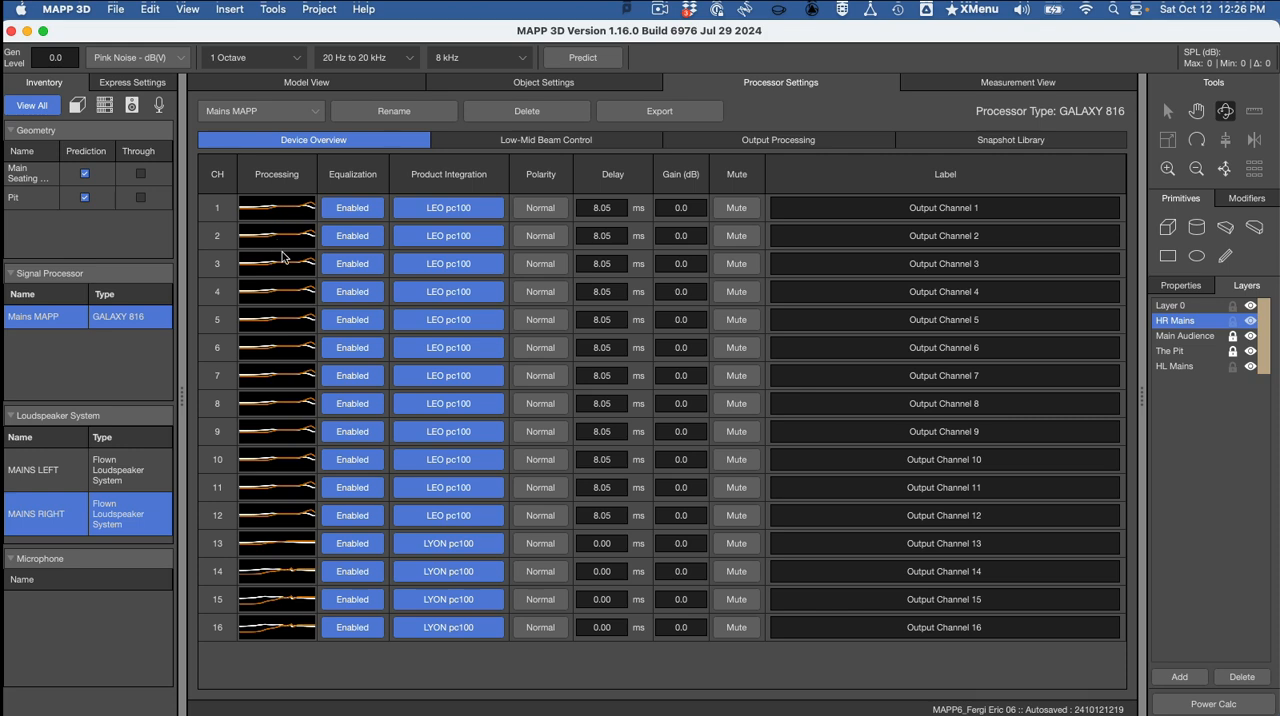
Switch to Word and read instructions 9 through 15 on the expected overviews, saving the snapshot and files, and the required screenshots.
{"action": "key", "text": "super+Tab"}
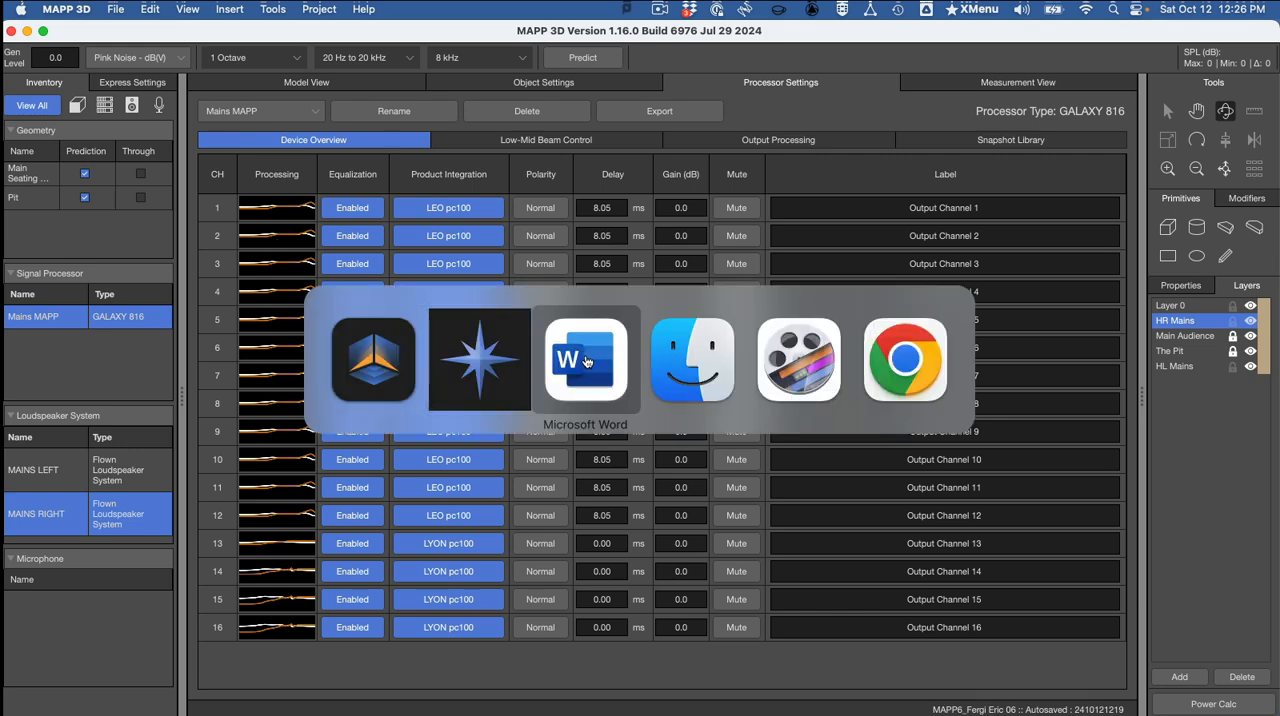
{"action": "left_click", "coordinate": [587, 362]}
{"action": "scroll", "coordinate": [624, 360], "scroll_direction": "down", "scroll_amount": 10}
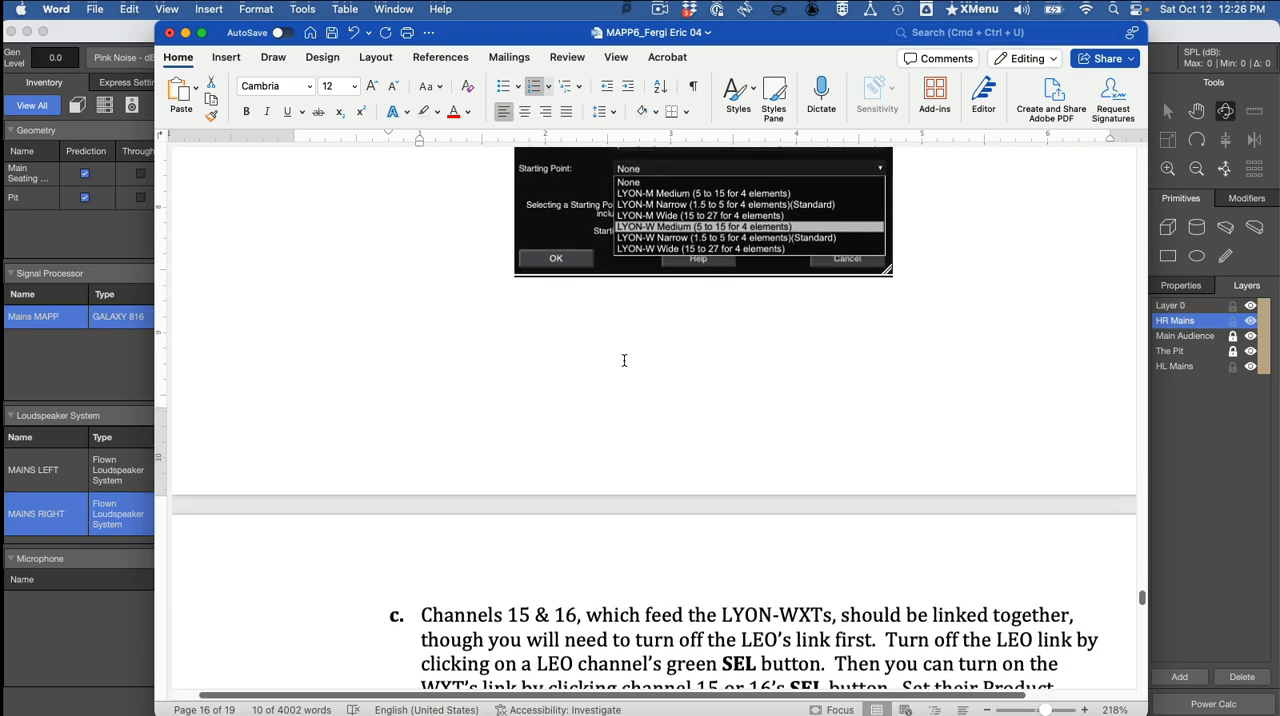
{"action": "scroll", "coordinate": [624, 360], "scroll_direction": "down", "scroll_amount": 10}
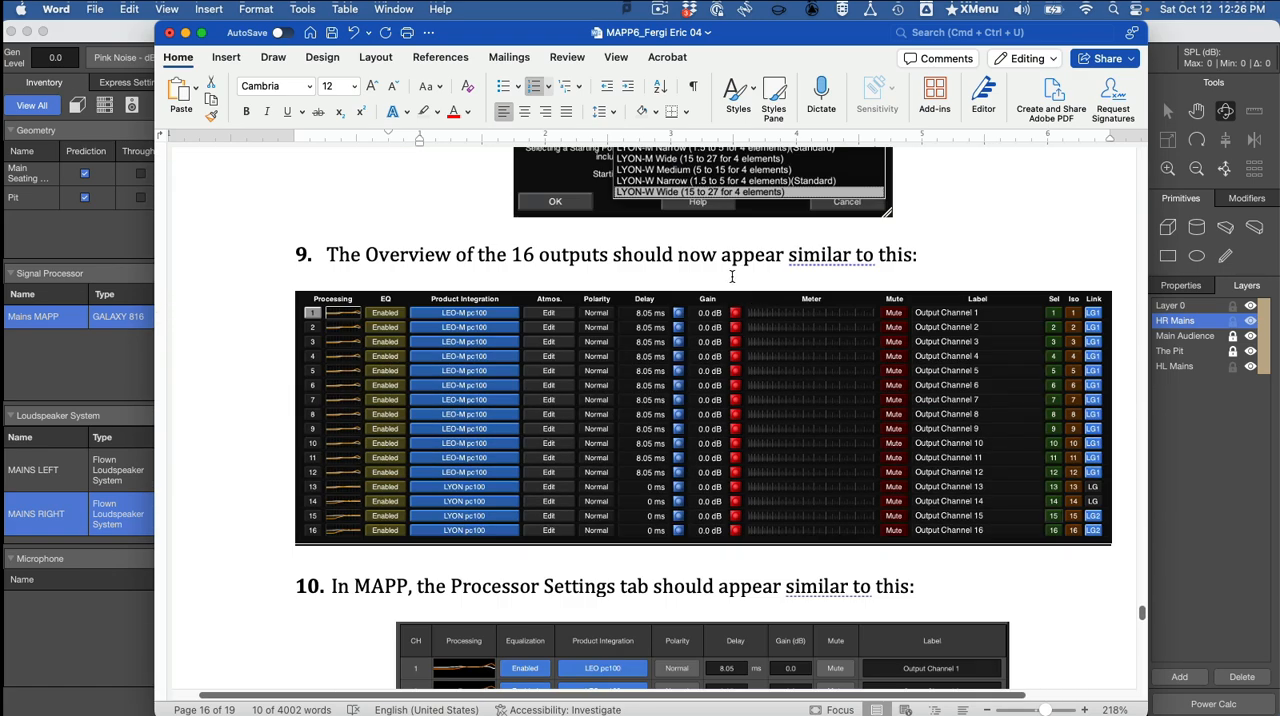
{"action": "scroll", "coordinate": [732, 276], "scroll_direction": "down", "scroll_amount": 10}
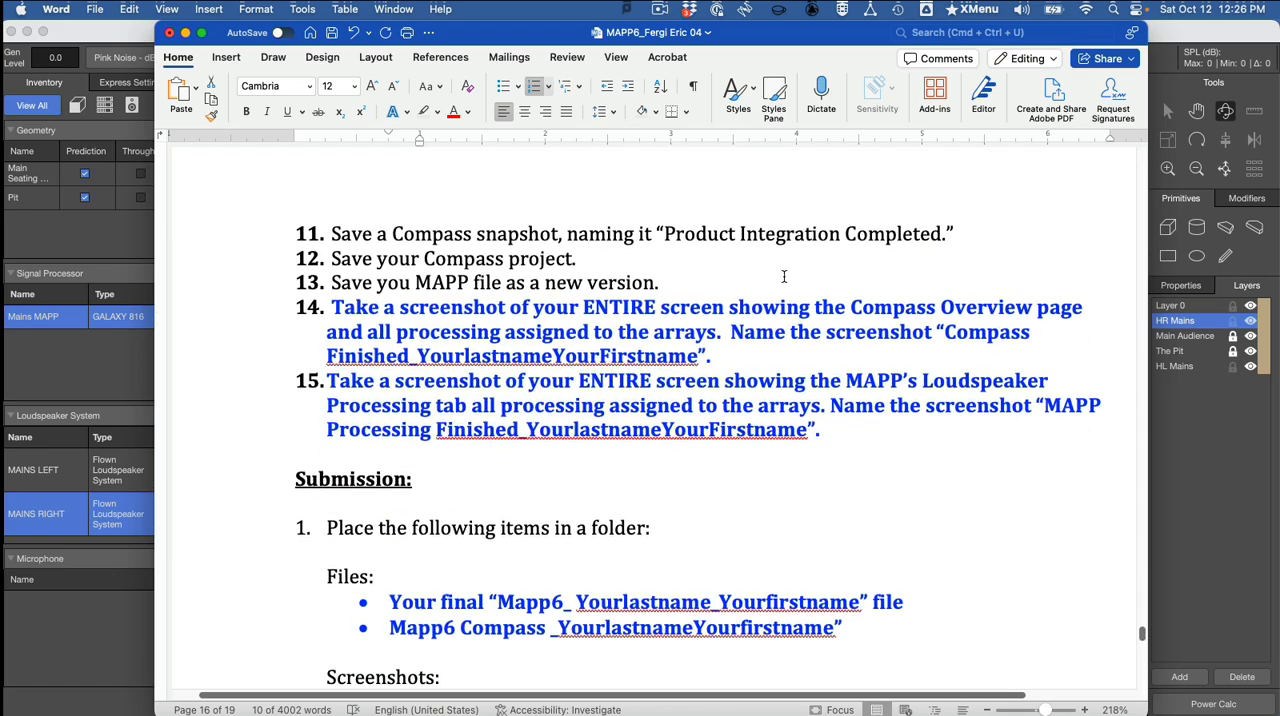
{"action": "scroll", "coordinate": [781, 258], "scroll_direction": "down", "scroll_amount": 1}
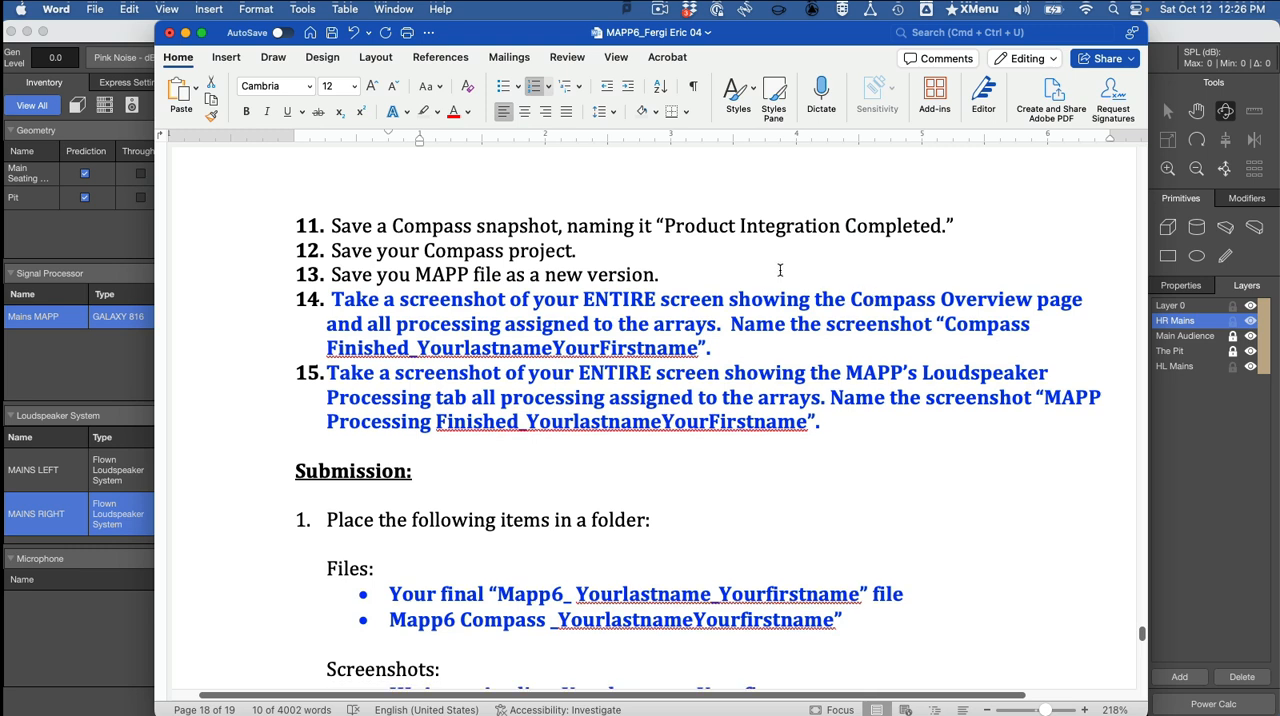
{"action": "double_click", "coordinate": [645, 350]}
{"action": "left_click", "coordinate": [622, 370]}
Switch to Compass and show the screen capture options over the Overview page, closing them without taking a screenshot.
{"action": "key", "text": "super+Tab"}
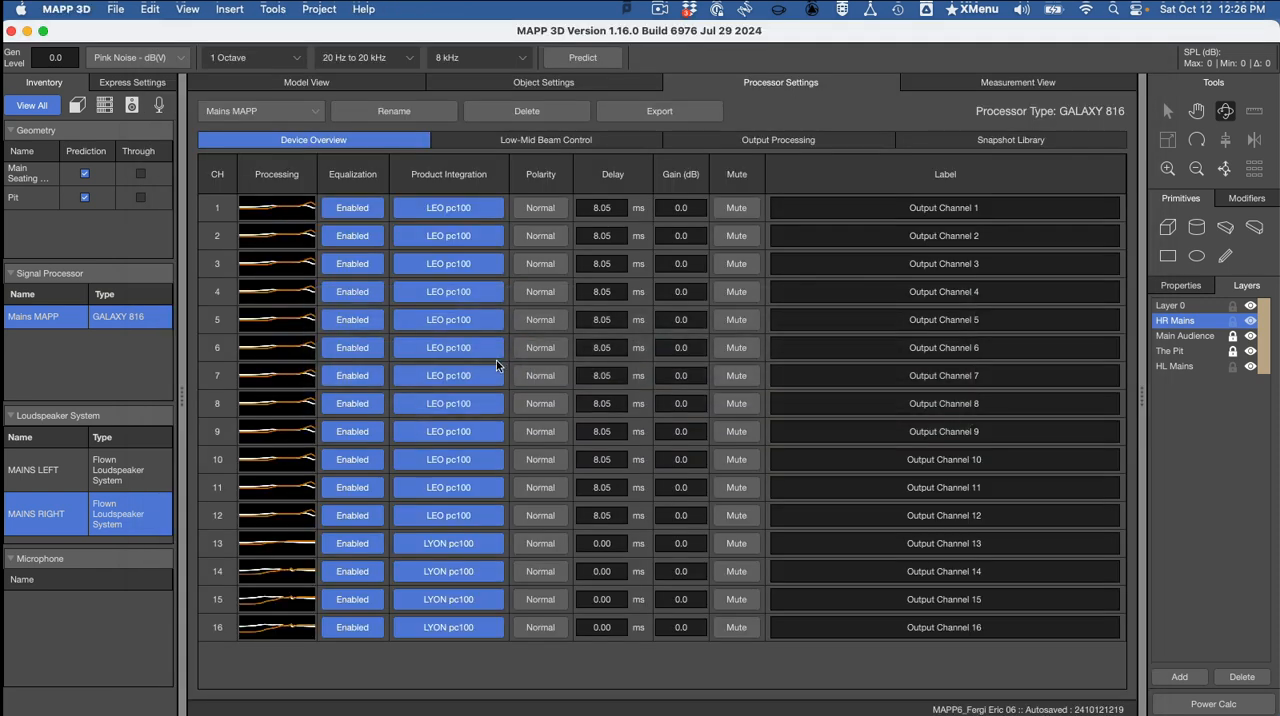
{"action": "key", "text": "super+Tab"}
{"action": "left_click", "coordinate": [585, 376]}
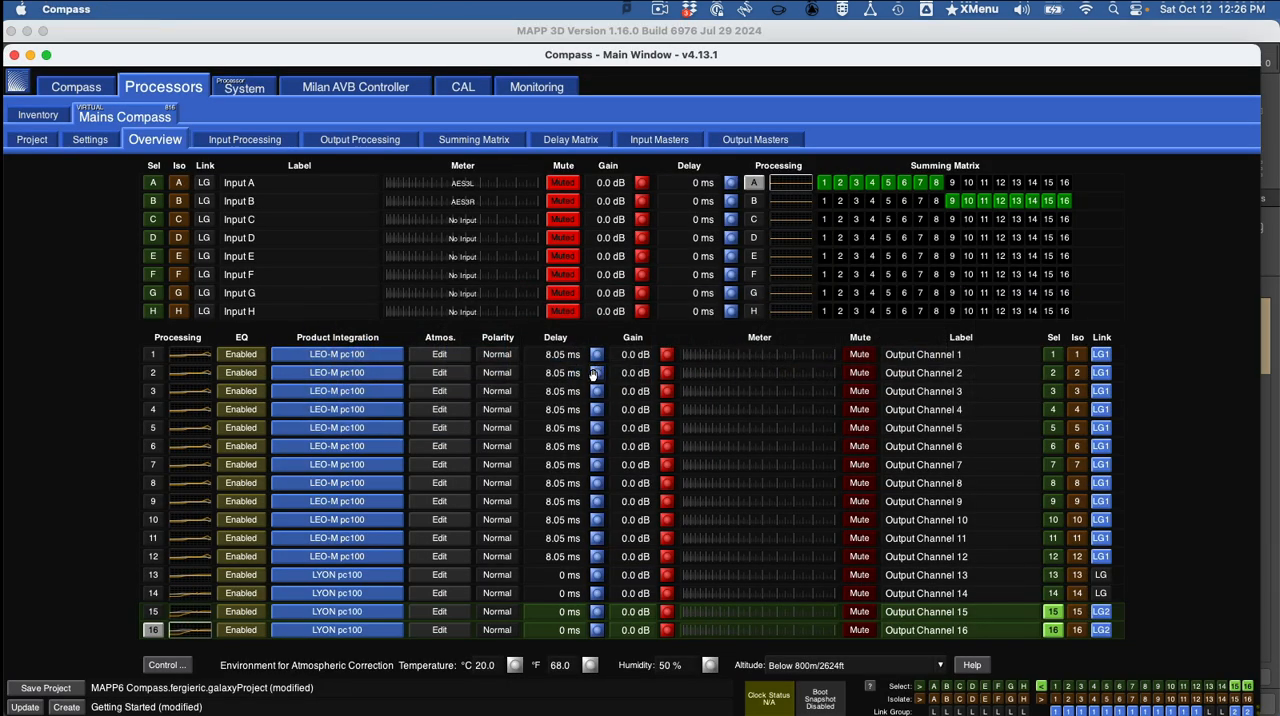
{"action": "key", "text": "super+shift+5"}
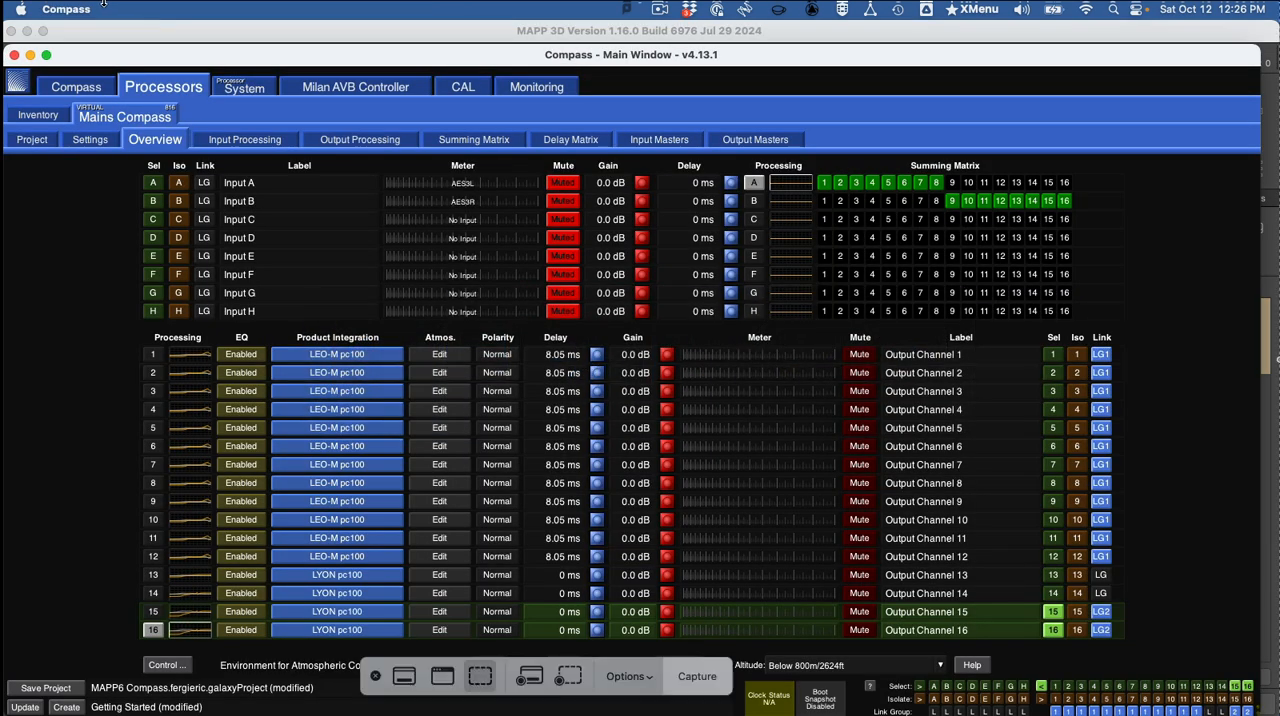
{"action": "key", "text": "Escape"}
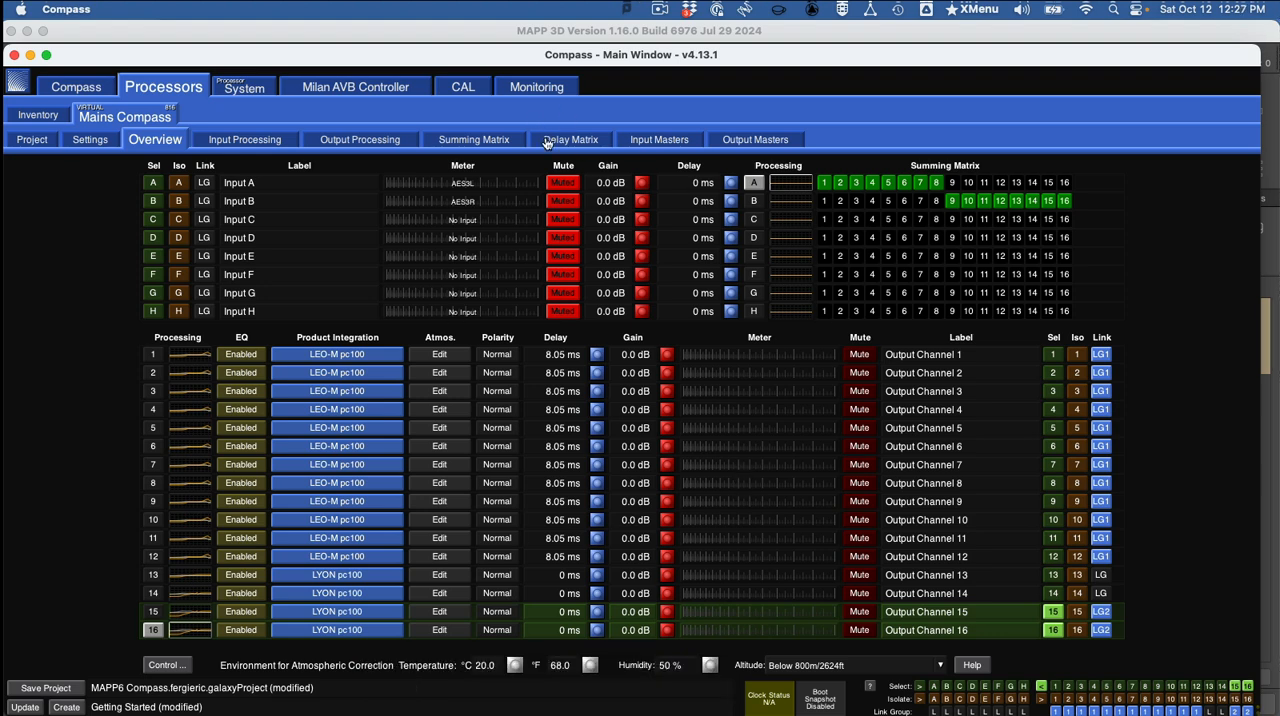
Switch to MAPP 3D to view the Mains MAPP device overview, and return to Word for instructions 11 through 15 on saving and screenshots.
{"action": "key", "text": "super+Tab"}
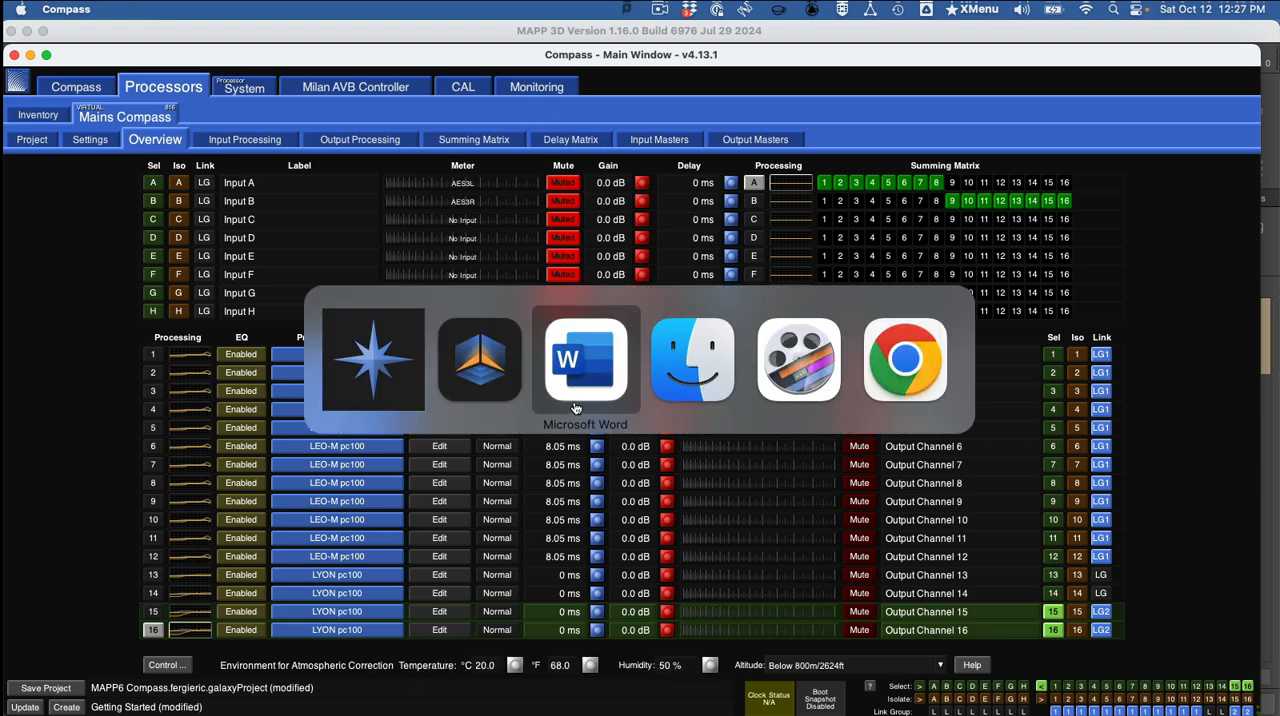
{"action": "left_click", "coordinate": [513, 393]}
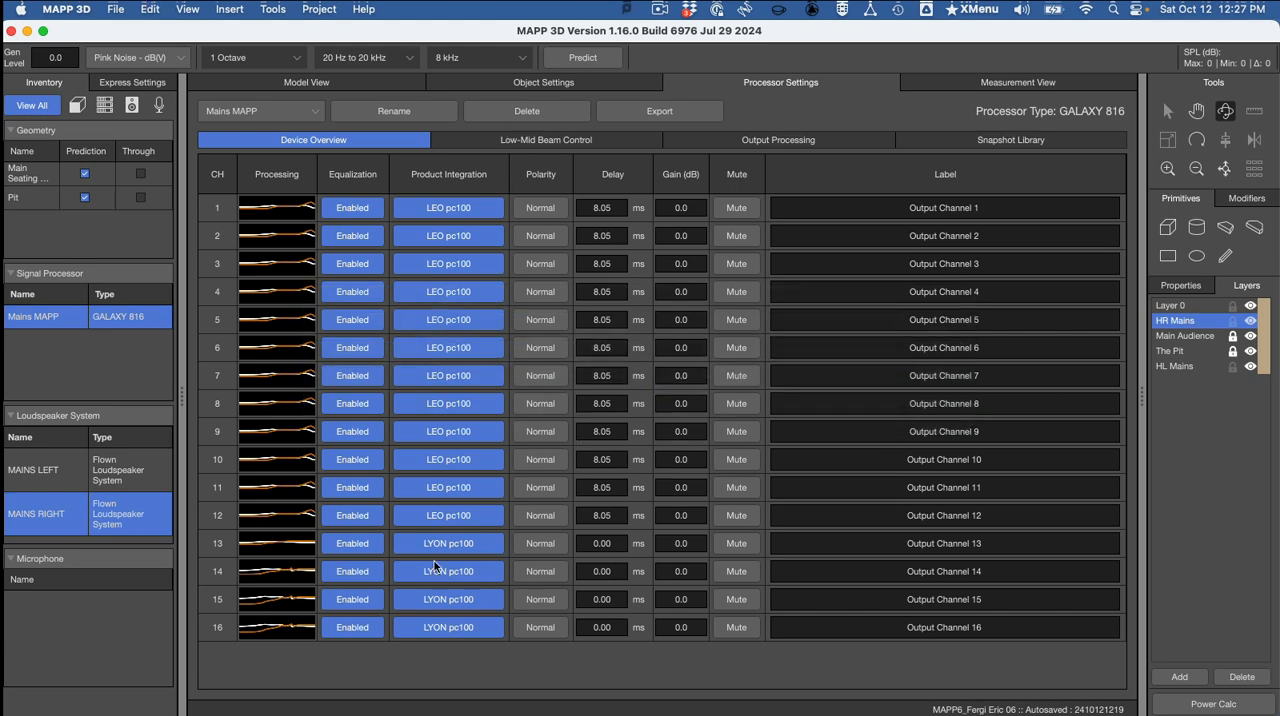
{"action": "key", "text": "super+Tab"}
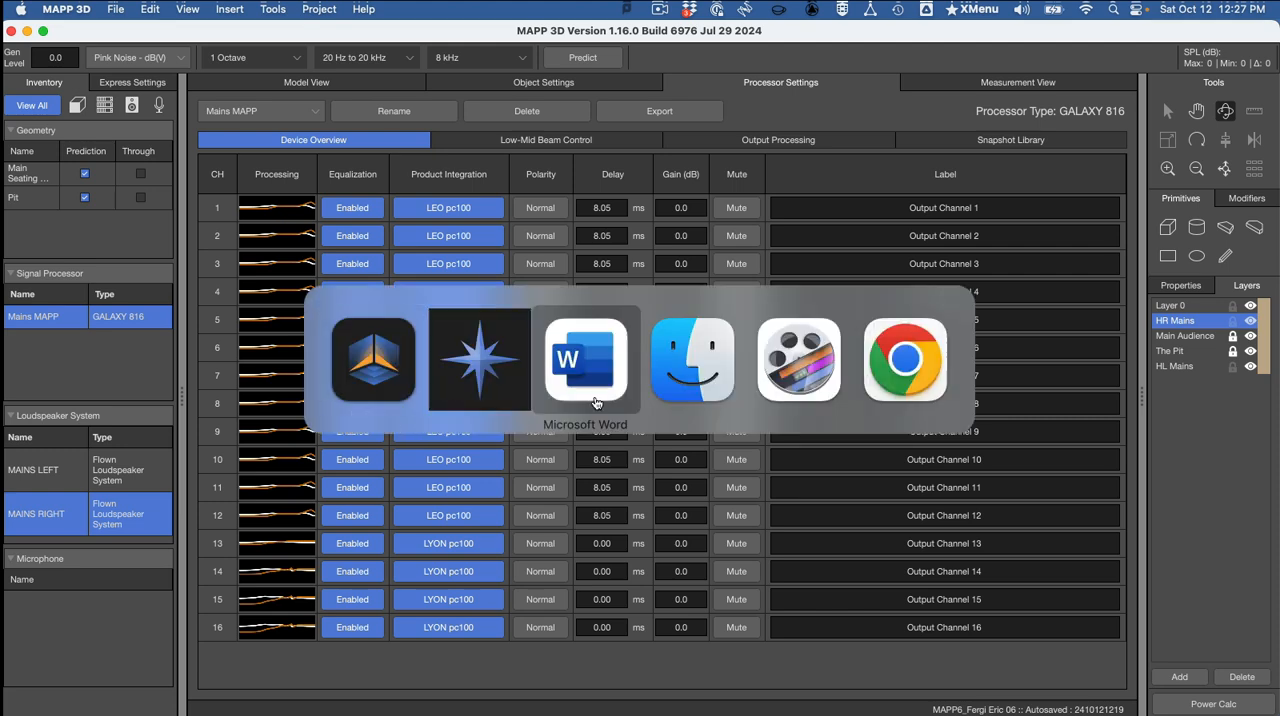
{"action": "left_click", "coordinate": [595, 403]}
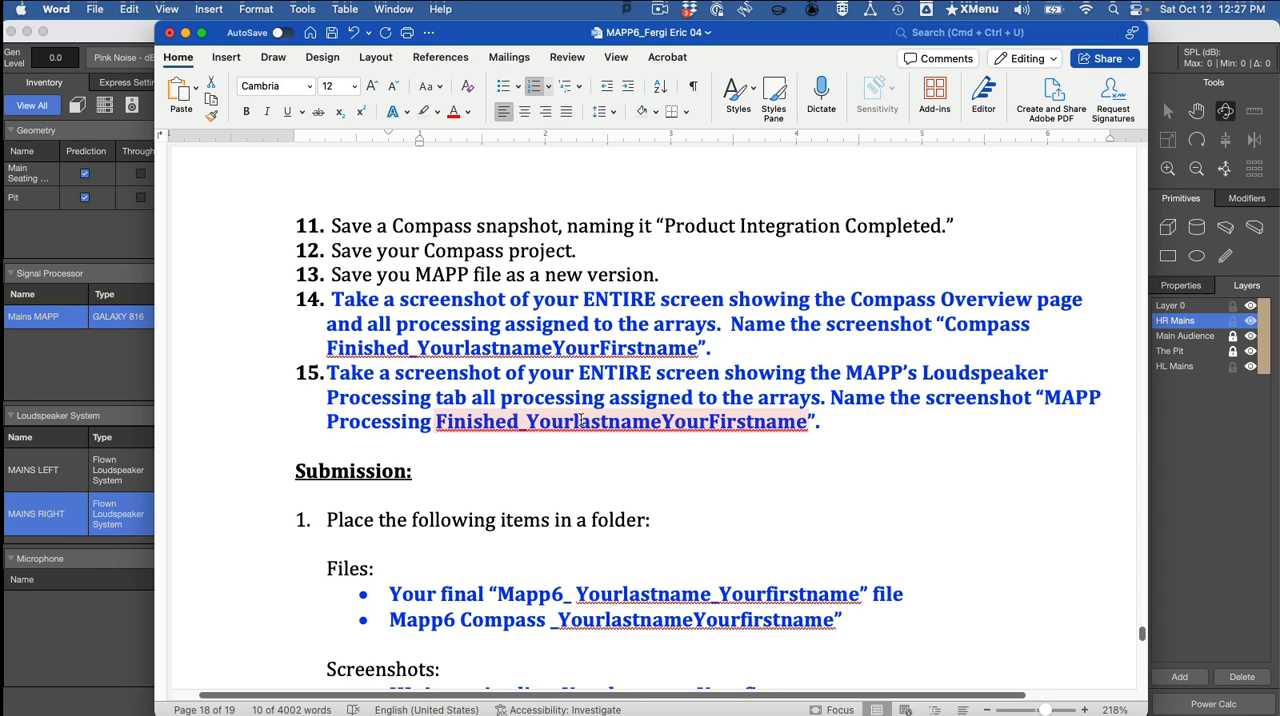
Switch to MAPP 3D and save the project as a new version numbered 07 in the During Video MAPP file folder.
{"action": "left_click", "coordinate": [118, 461]}
{"action": "left_click", "coordinate": [118, 8]}
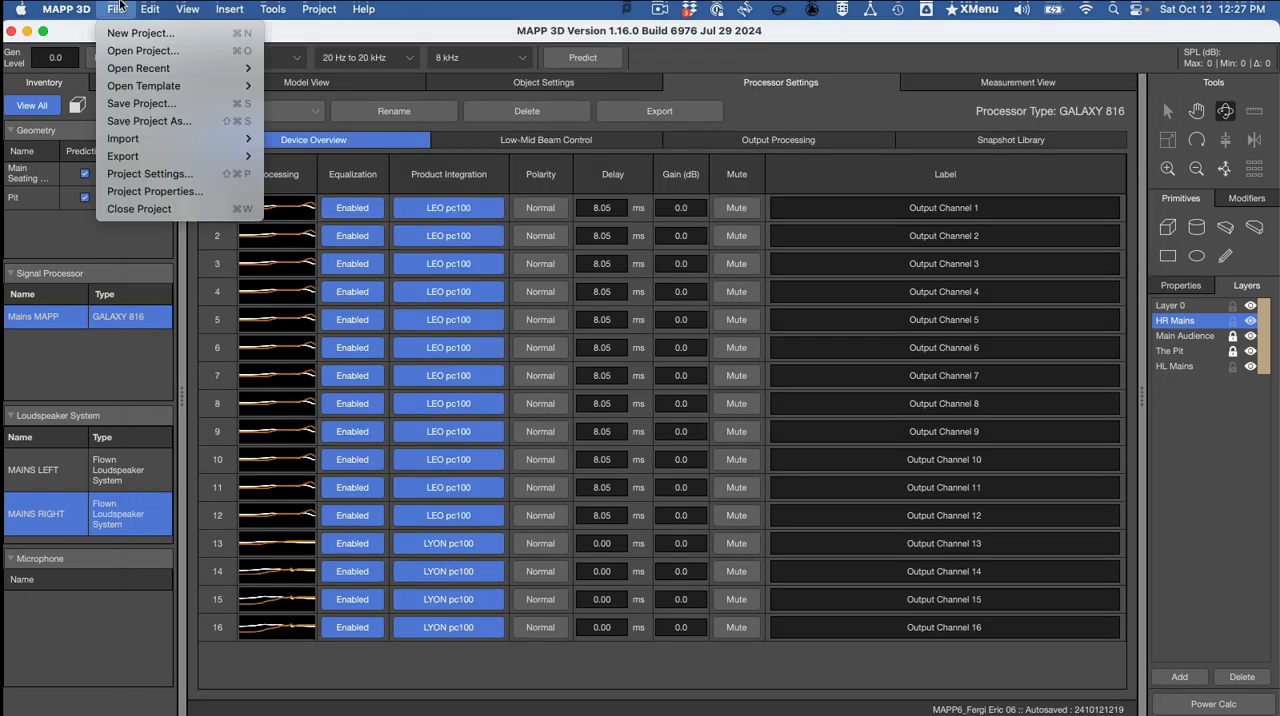
{"action": "left_click", "coordinate": [140, 121]}
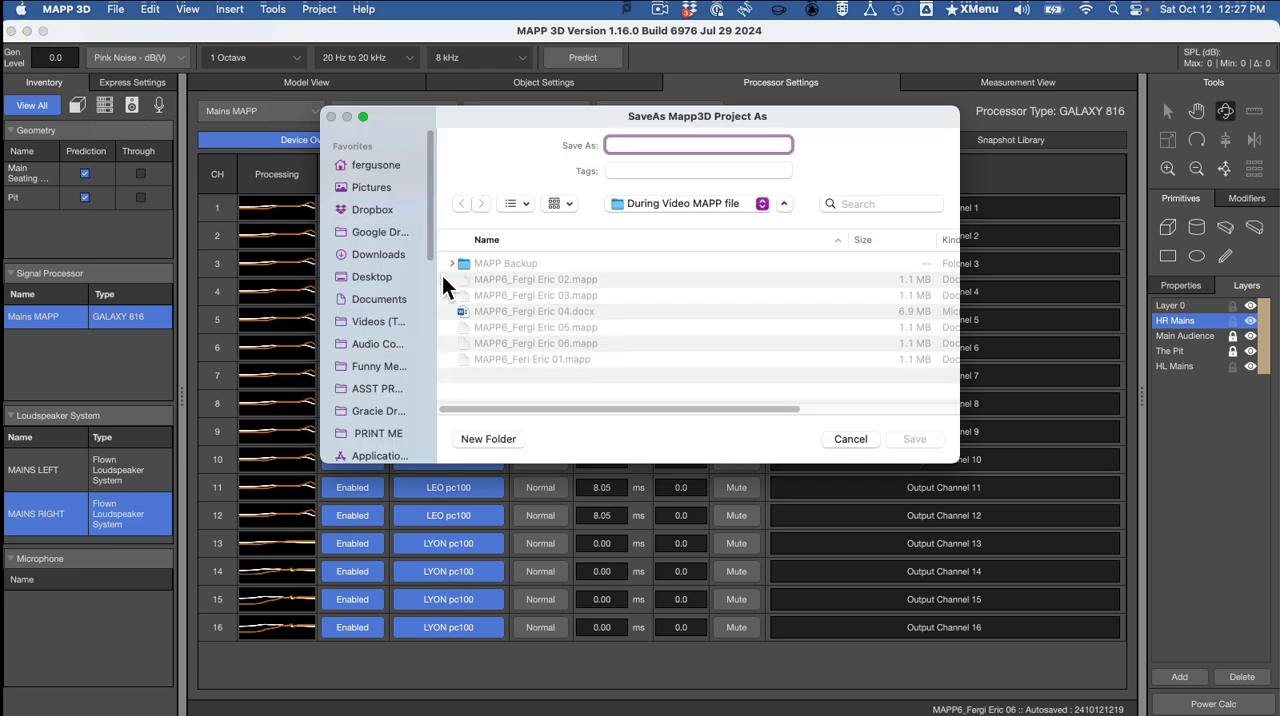
{"action": "left_click", "coordinate": [600, 344]}
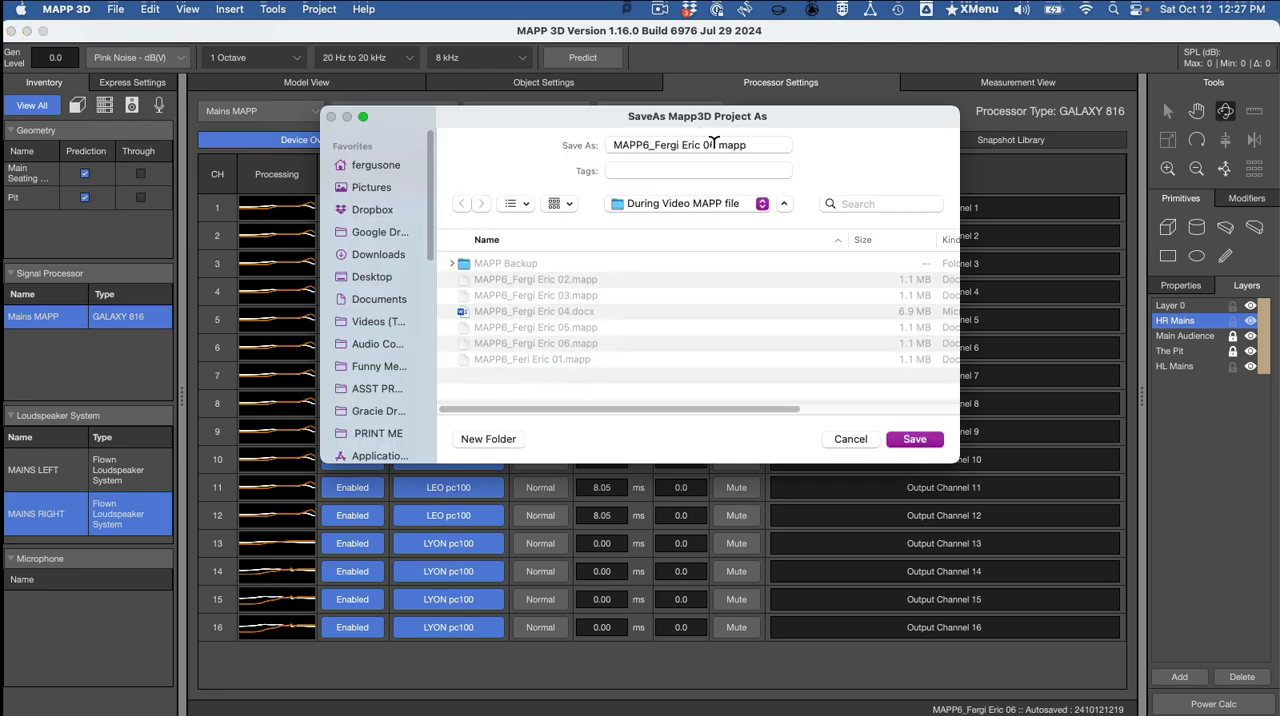
{"action": "left_click", "coordinate": [715, 143]}
{"action": "key", "text": "BackSpace"}
{"action": "type", "text": "7"}
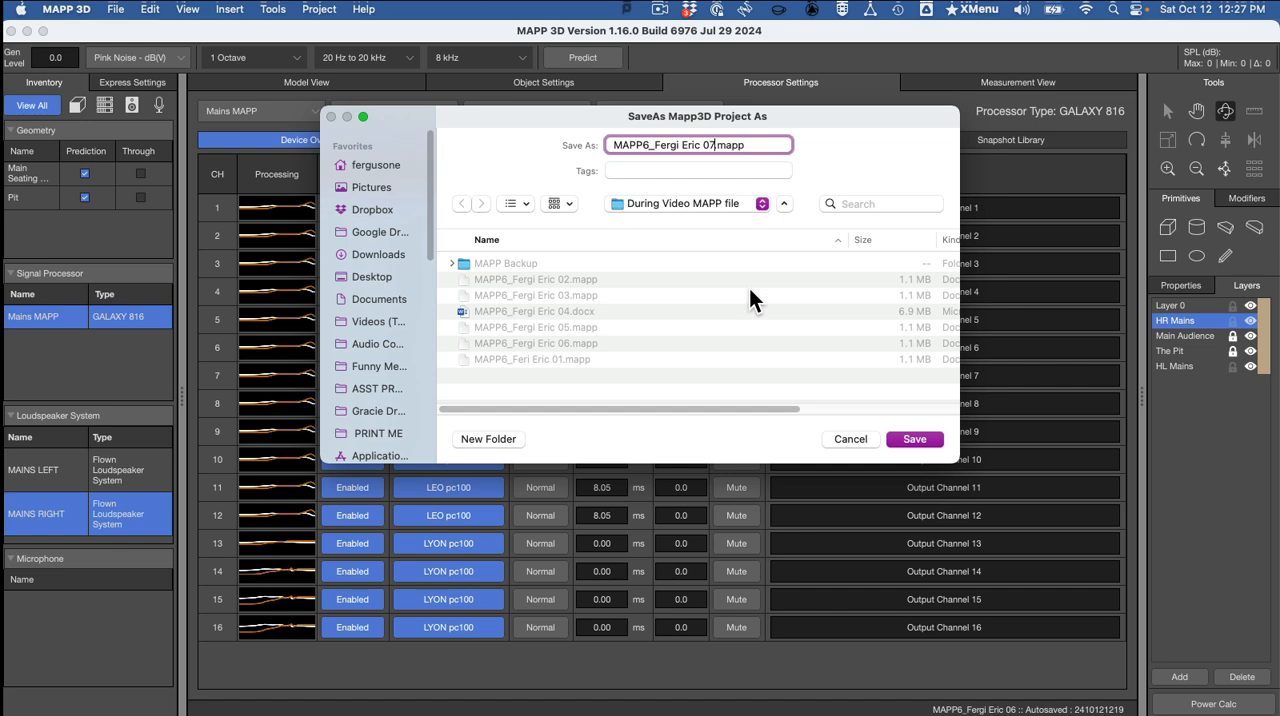
{"action": "key", "text": "Return"}
Switch to Compass, create a new snapshot named "Finished" in the snapshot library, and save the current project.
{"action": "key", "text": "super+Tab"}
{"action": "key", "text": "super+Tab"}
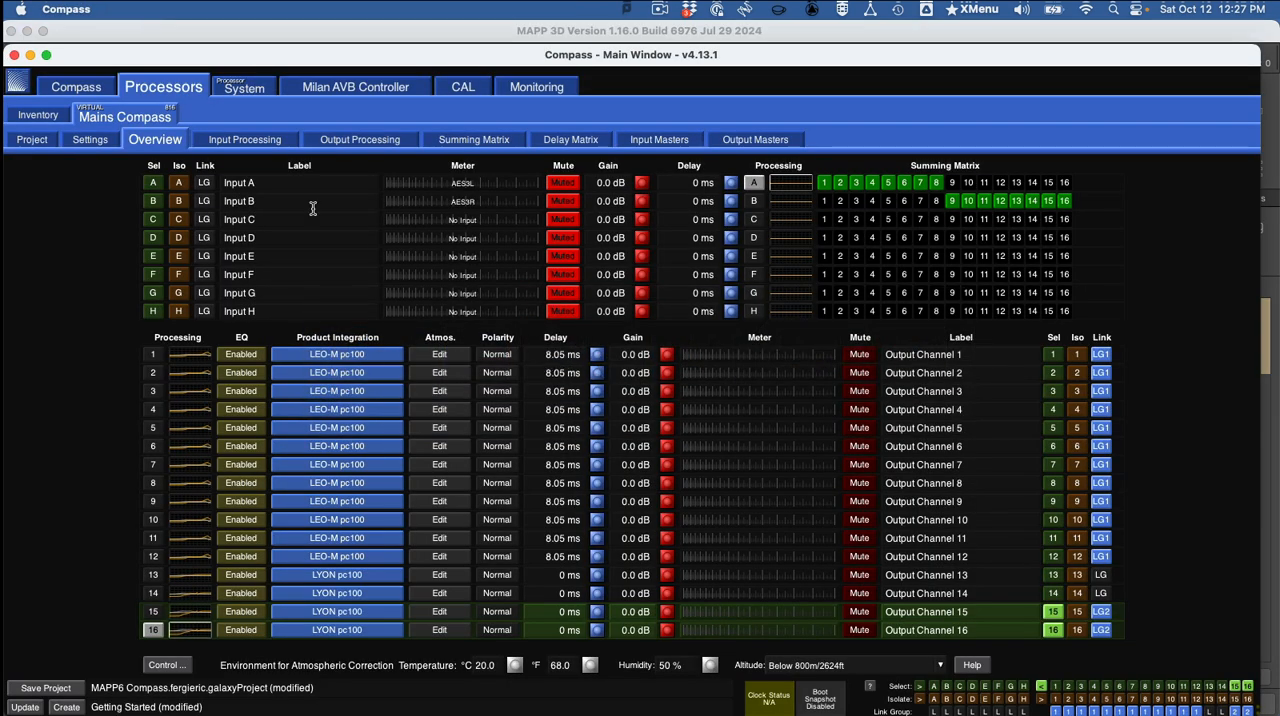
{"action": "left_click", "coordinate": [36, 141]}
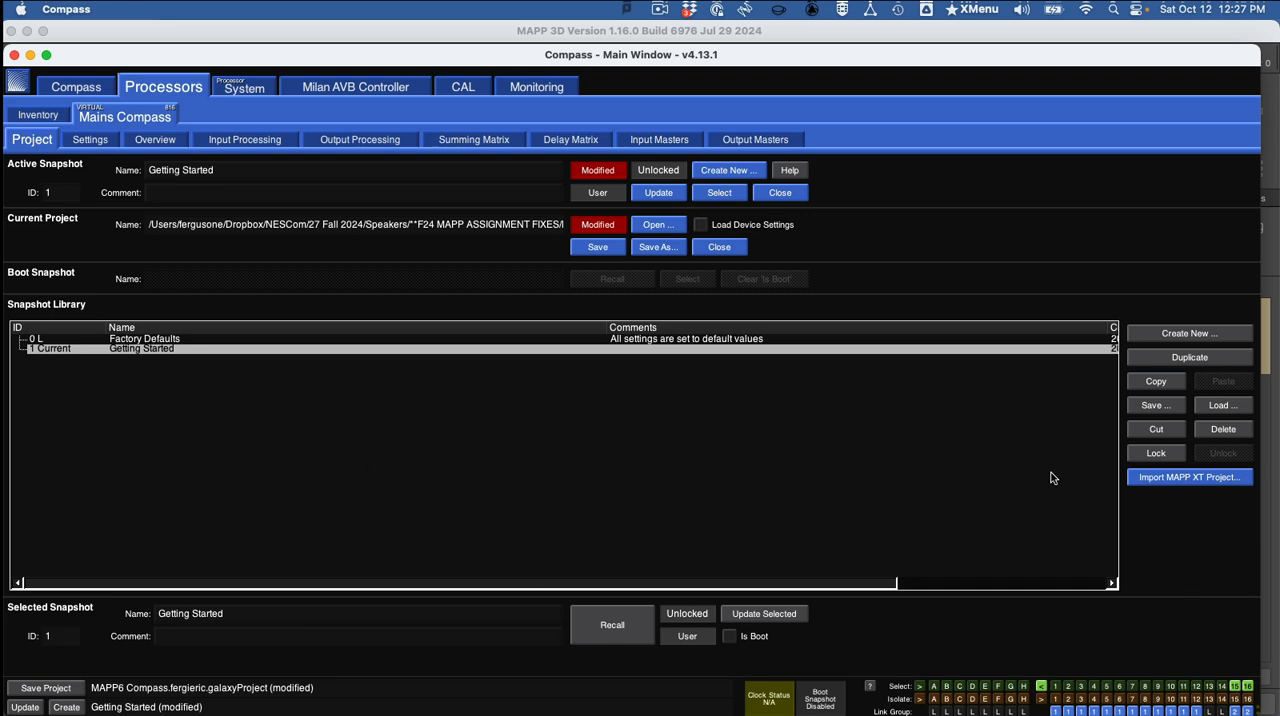
{"action": "left_click", "coordinate": [1190, 334]}
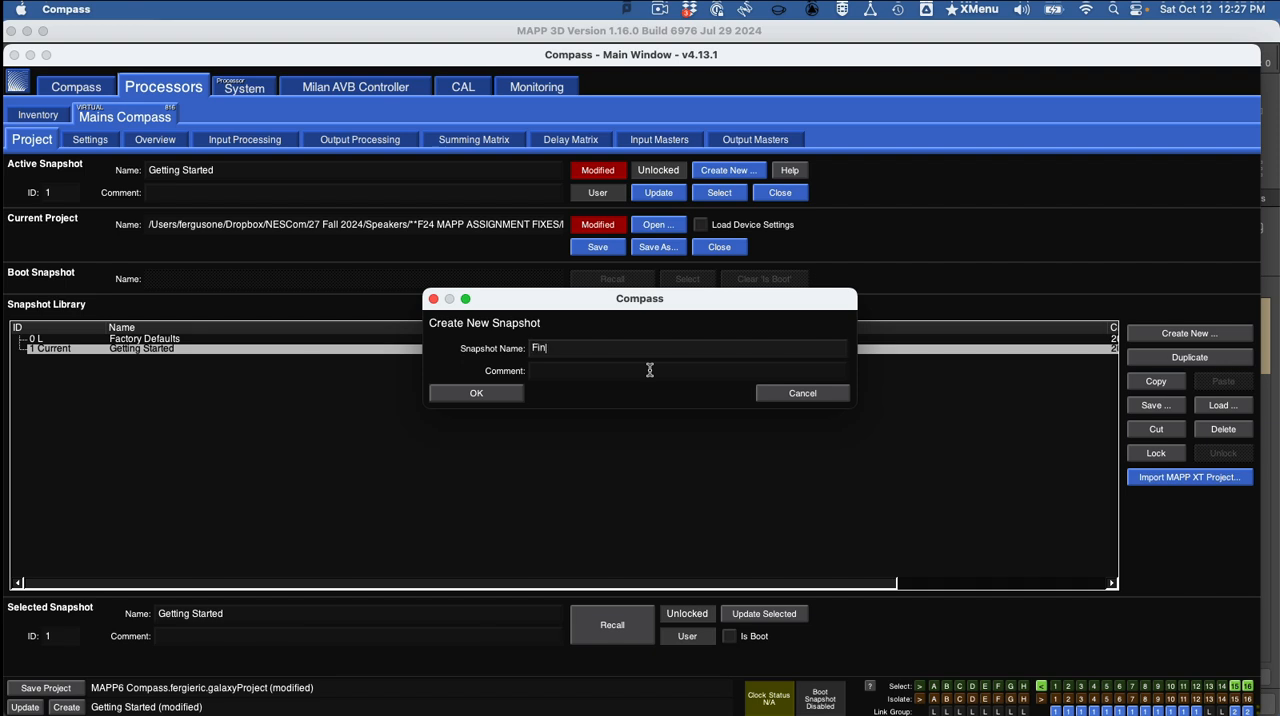
{"action": "left_click", "coordinate": [515, 397]}
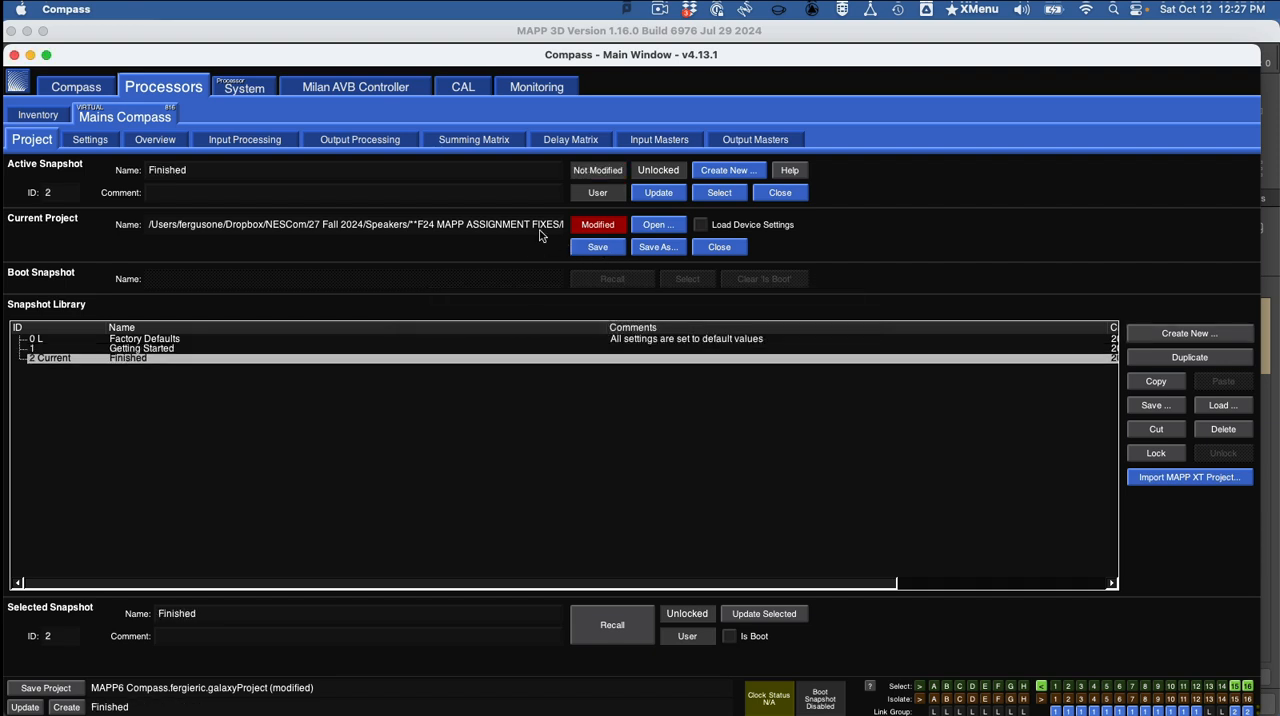
{"action": "left_click", "coordinate": [610, 250]}
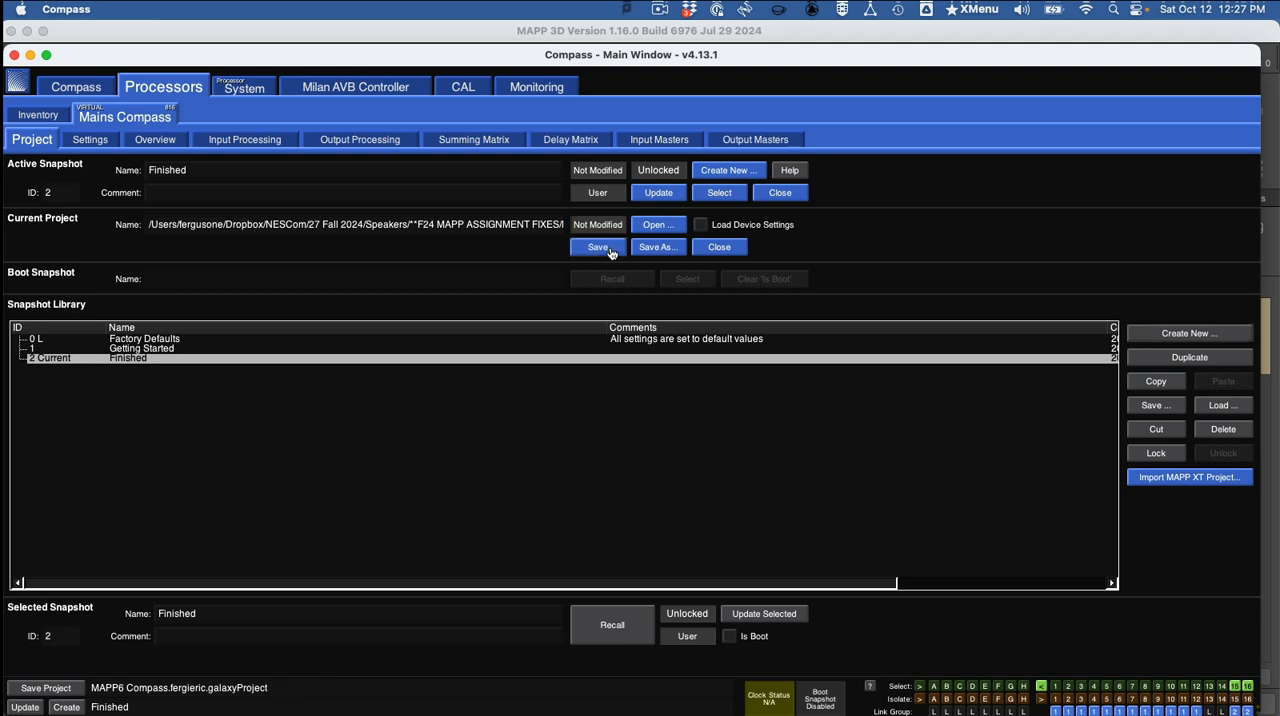
Switch to Word and read the Submission section, highlighting the required file and the three screenshot names.
{"action": "key", "text": "super+Tab"}
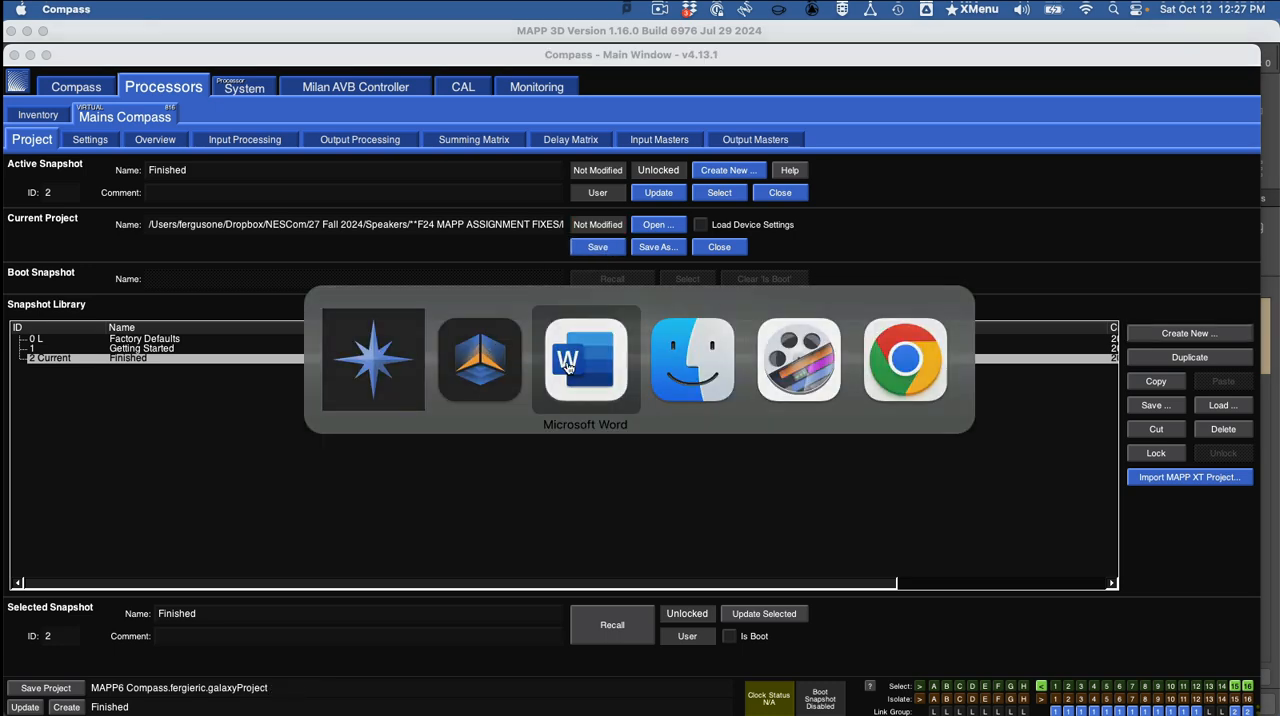
{"action": "left_click", "coordinate": [567, 365]}
{"action": "scroll", "coordinate": [684, 354], "scroll_direction": "down", "scroll_amount": 6}
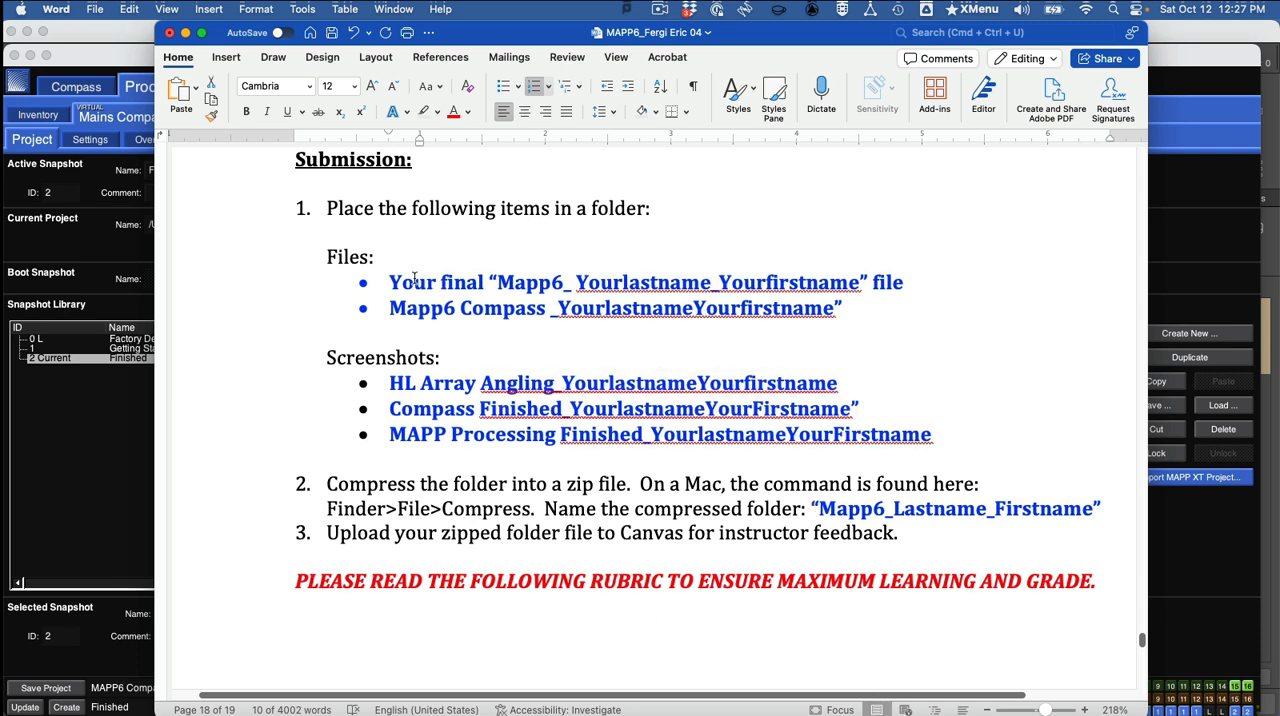
{"action": "double_click", "coordinate": [628, 283]}
{"action": "left_click_drag", "start_coordinate": [391, 383], "coordinate": [797, 383]}
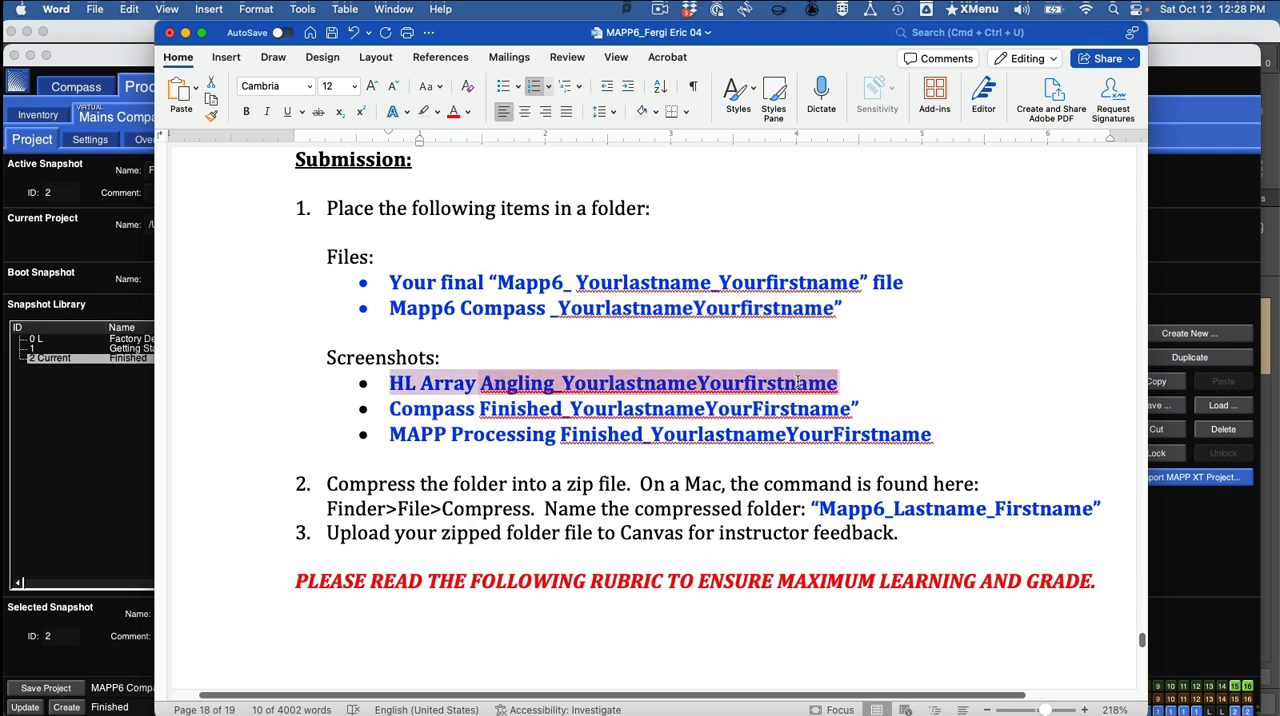
{"action": "left_click_drag", "start_coordinate": [390, 408], "coordinate": [865, 407]}
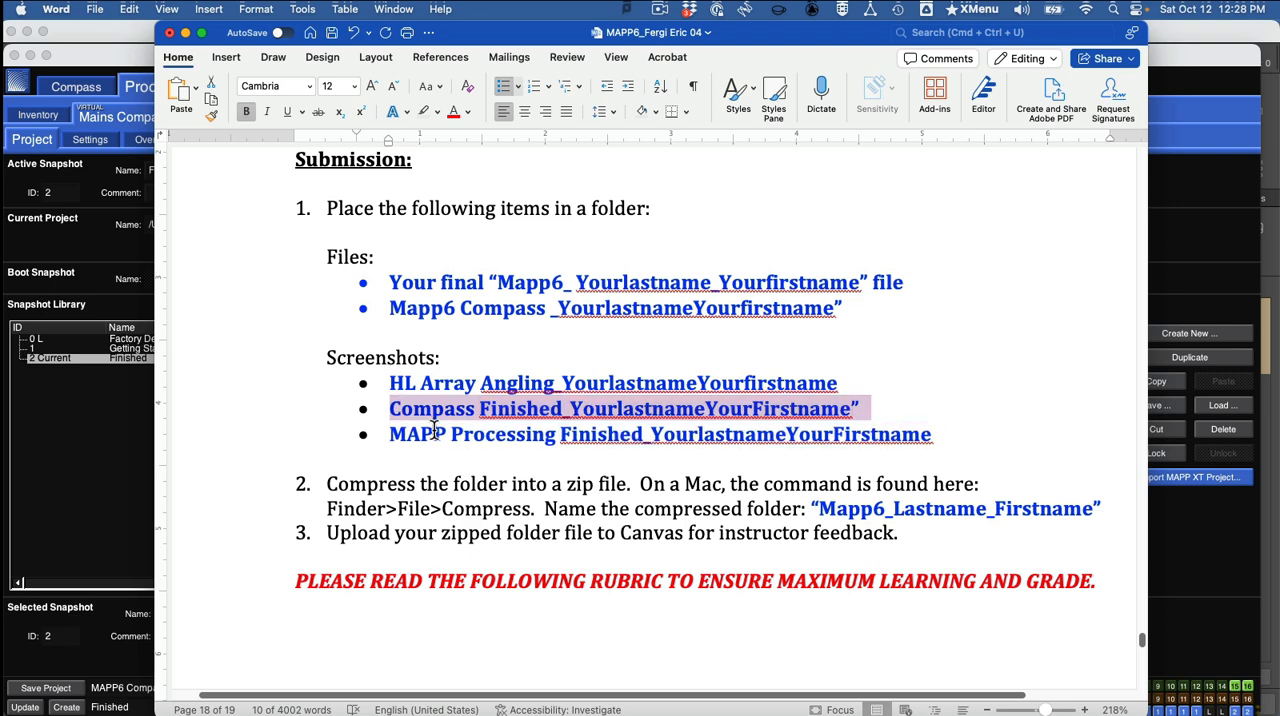
{"action": "left_click_drag", "start_coordinate": [404, 434], "coordinate": [943, 457]}
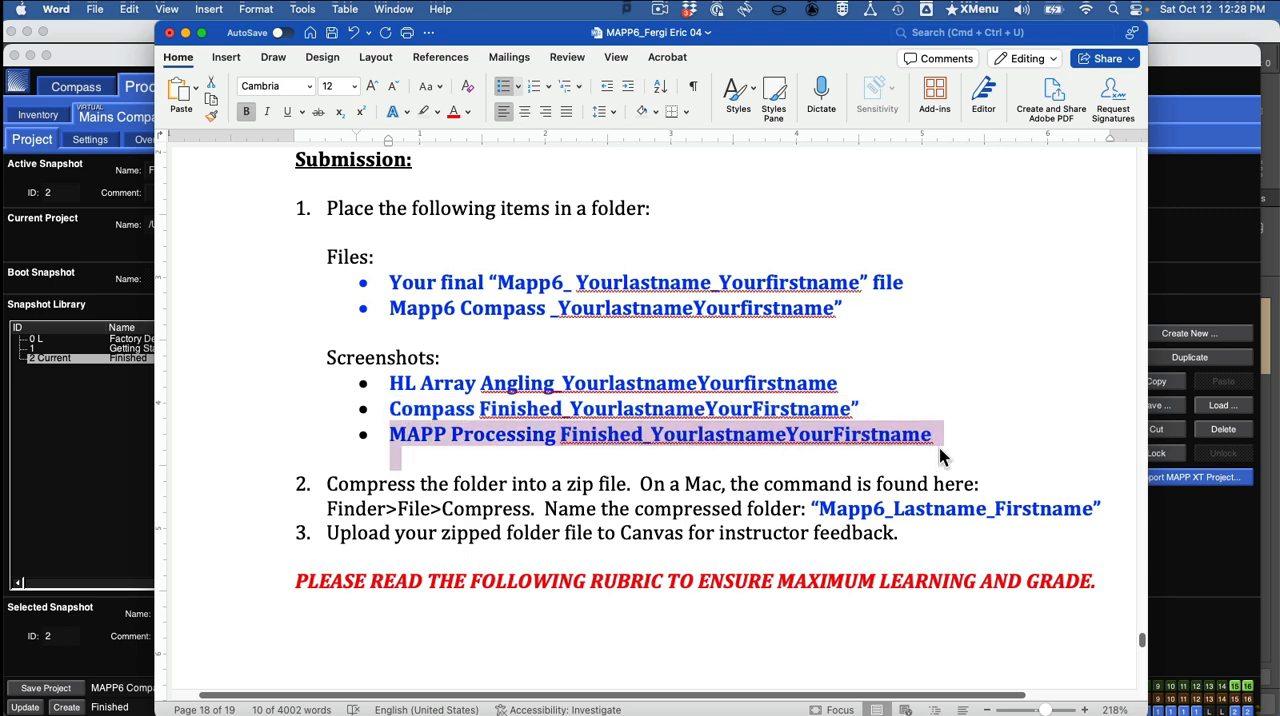
Review the zip and upload instructions and the grading rubric, and return to the Submission section.
{"action": "scroll", "coordinate": [940, 452], "scroll_direction": "down", "scroll_amount": 10}
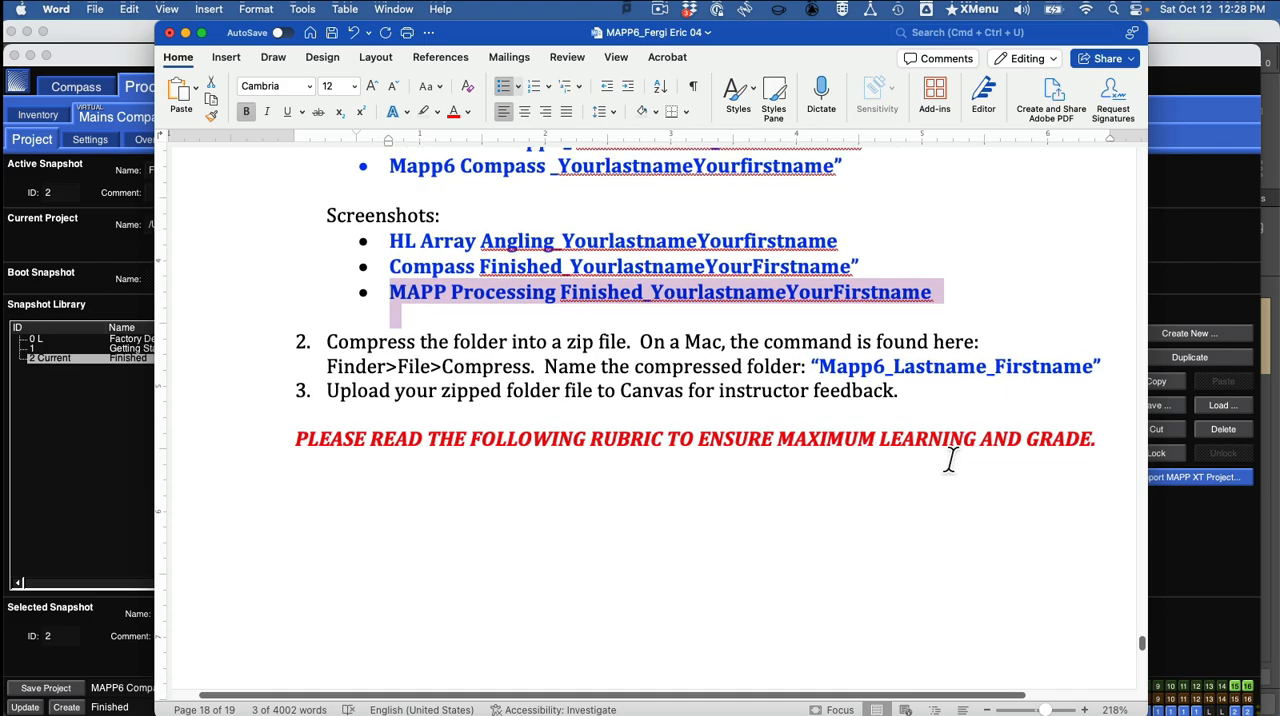
{"action": "scroll", "coordinate": [940, 450], "scroll_direction": "down", "scroll_amount": 10}
{"action": "scroll", "coordinate": [948, 456], "scroll_direction": "up", "scroll_amount": 2}
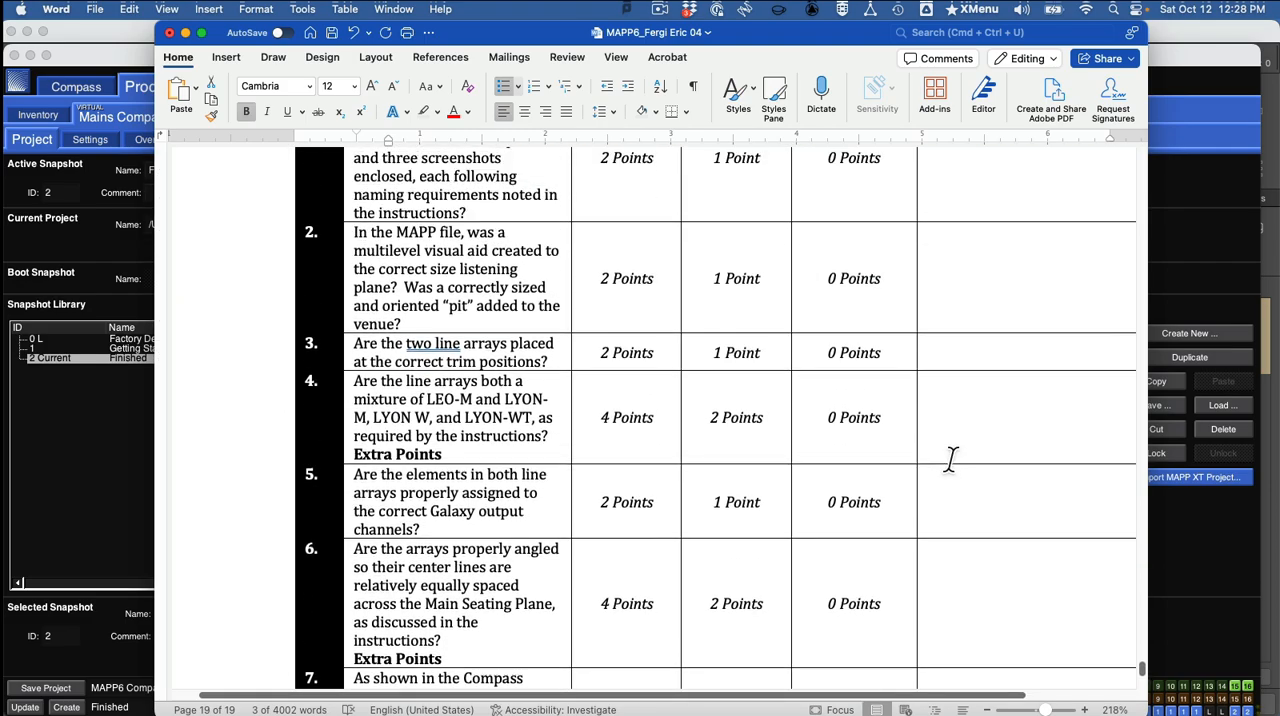
{"action": "scroll", "coordinate": [950, 459], "scroll_direction": "down", "scroll_amount": 5}
{"action": "scroll", "coordinate": [950, 459], "scroll_direction": "up", "scroll_amount": 15}
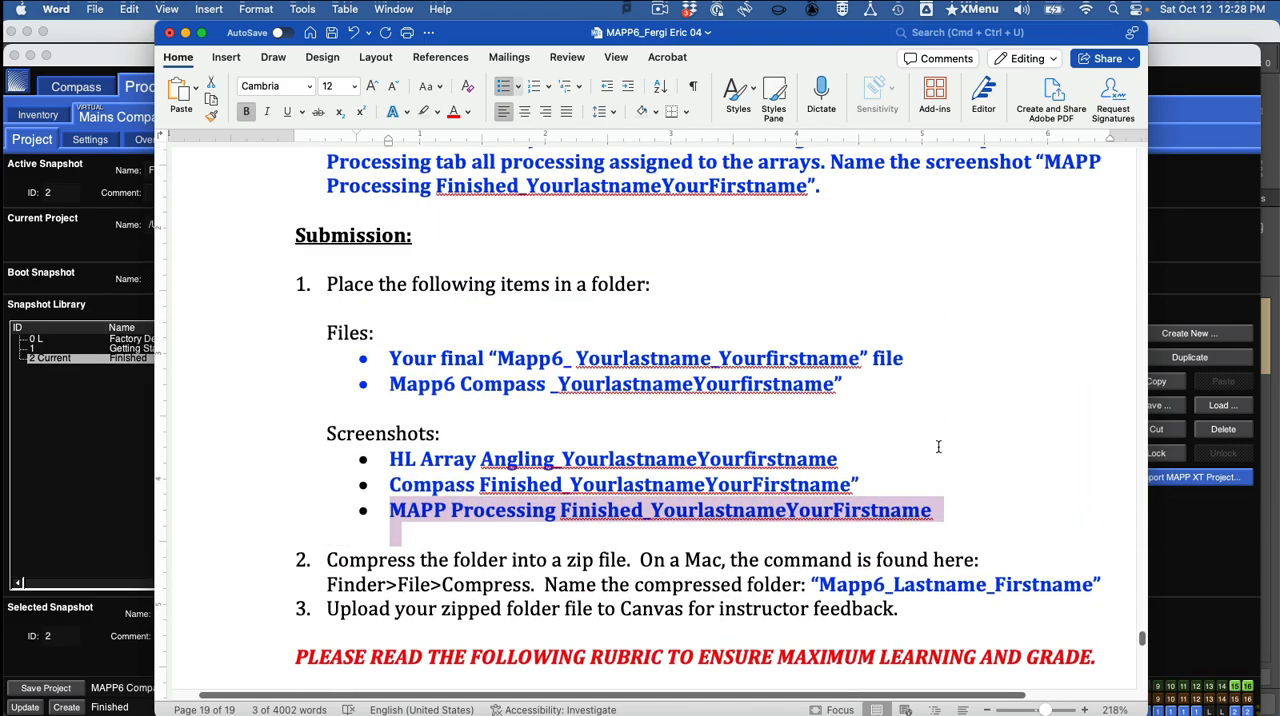